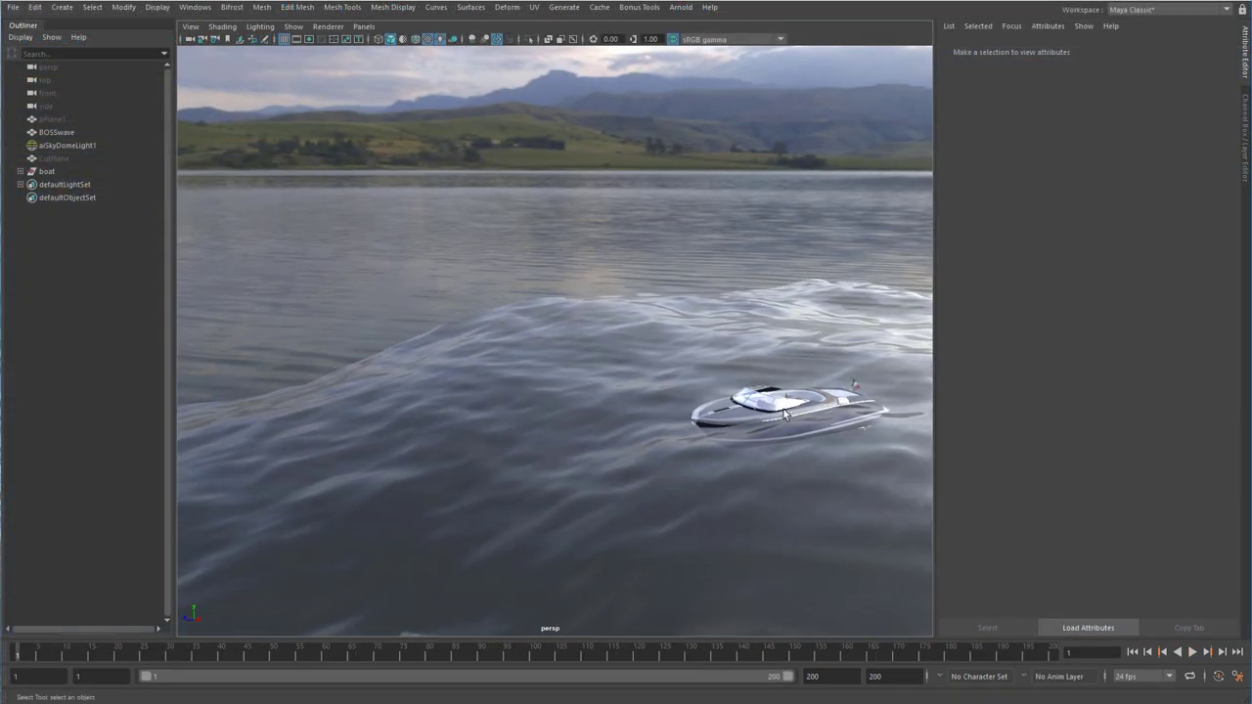
Select the BOSSwave ocean mesh and examine its wave surface around the boat from several angles
{"action": "left_click_drag", "start_coordinate": [775, 411], "coordinate": [780, 457], "text": "alt"}
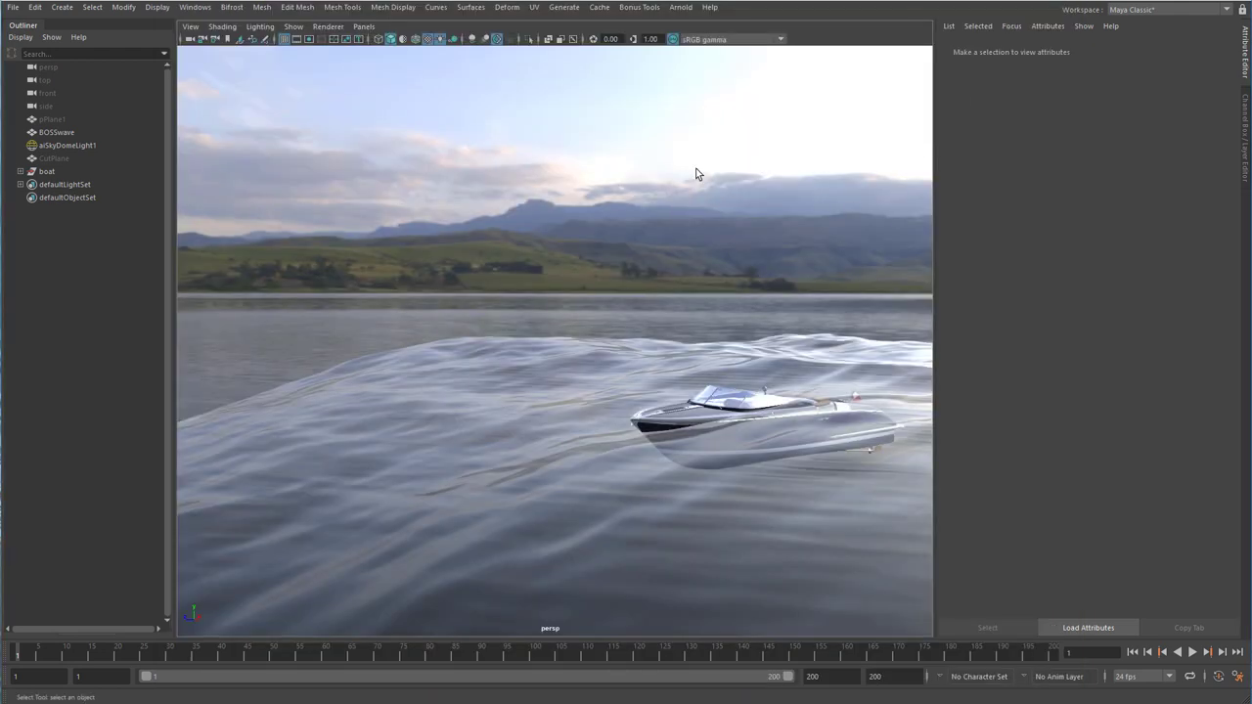
{"action": "left_click", "coordinate": [588, 466]}
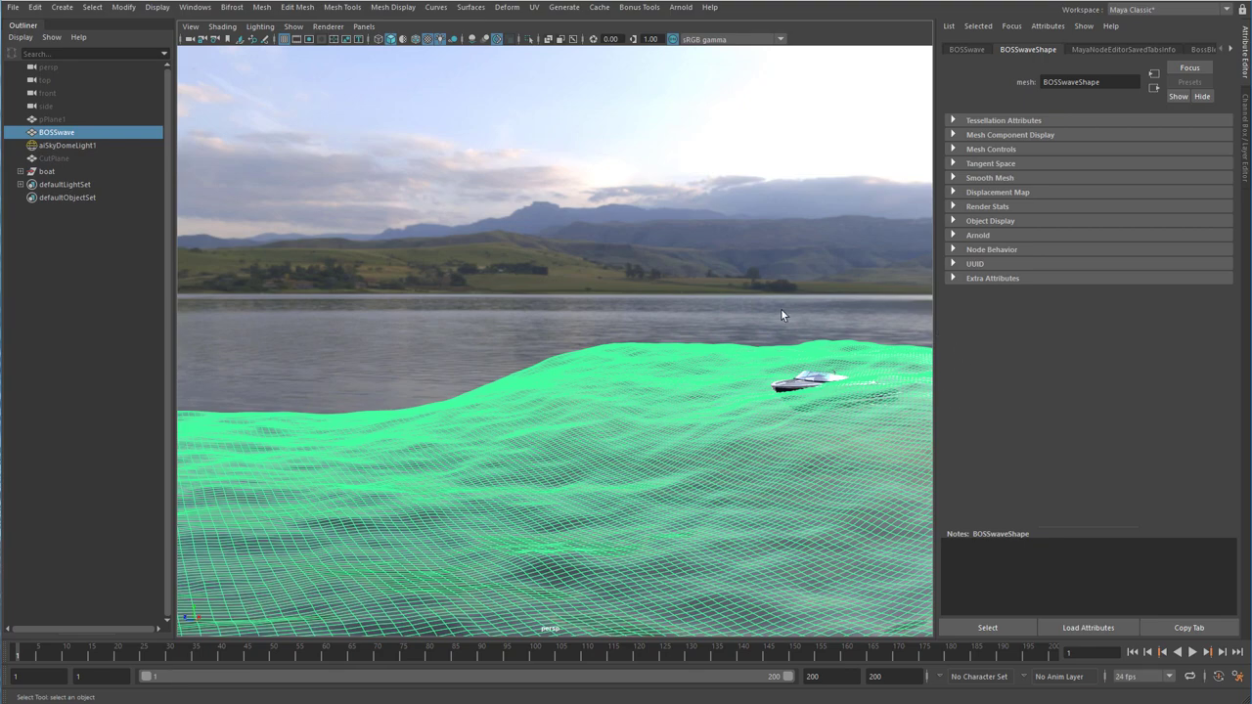
{"action": "right_click_drag", "start_coordinate": [734, 396], "coordinate": [691, 377], "text": "alt"}
{"action": "middle_click_drag", "start_coordinate": [691, 378], "coordinate": [759, 407], "text": "alt"}
{"action": "left_click_drag", "start_coordinate": [759, 407], "coordinate": [717, 395], "text": "alt"}
{"action": "middle_click_drag", "start_coordinate": [716, 396], "coordinate": [653, 386], "text": "alt"}
{"action": "left_click_drag", "start_coordinate": [853, 430], "coordinate": [820, 440], "text": "alt"}
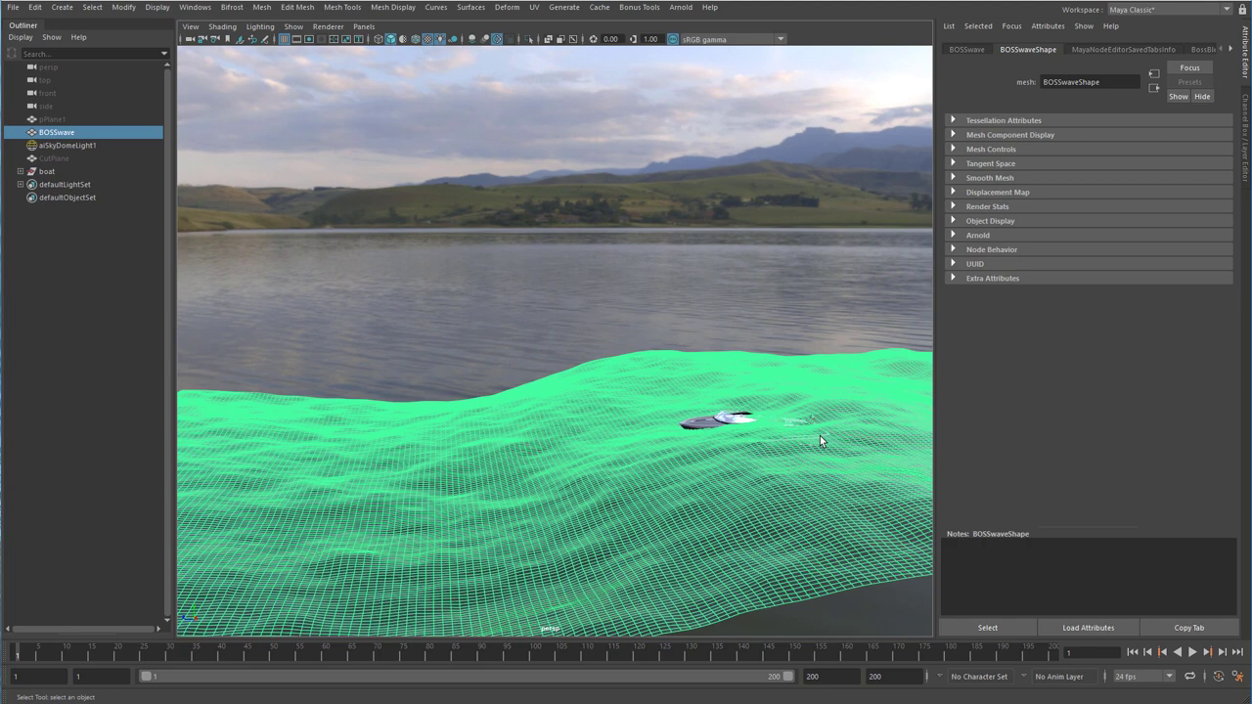
Unhide the CutPlane mesh crossing the waves and select it together with the BOSSwave mesh
{"action": "left_click", "coordinate": [125, 159]}
{"action": "key", "text": "f"}
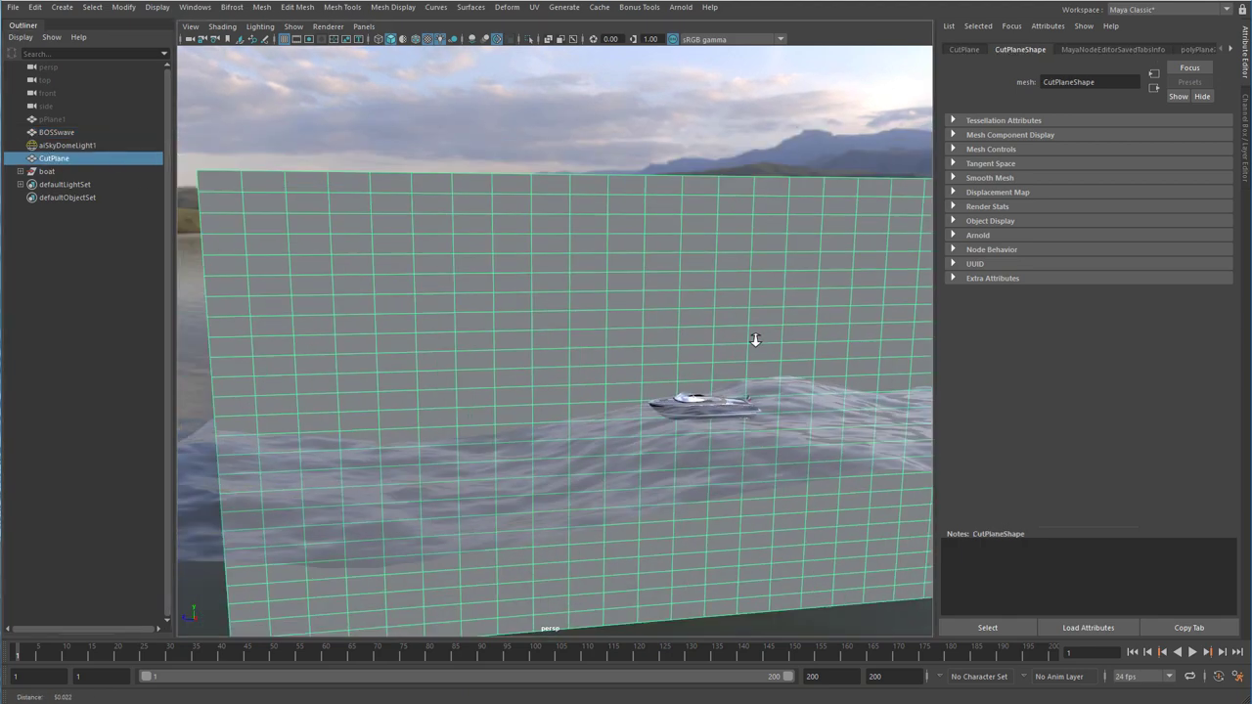
{"action": "left_click", "coordinate": [814, 389], "text": "shift"}
{"action": "left_click_drag", "start_coordinate": [783, 293], "coordinate": [753, 272], "text": "alt"}
Switch to the Rendering menu set and add a new toon outline to the BOSSwave and CutPlane meshes
{"action": "key", "text": "space"}
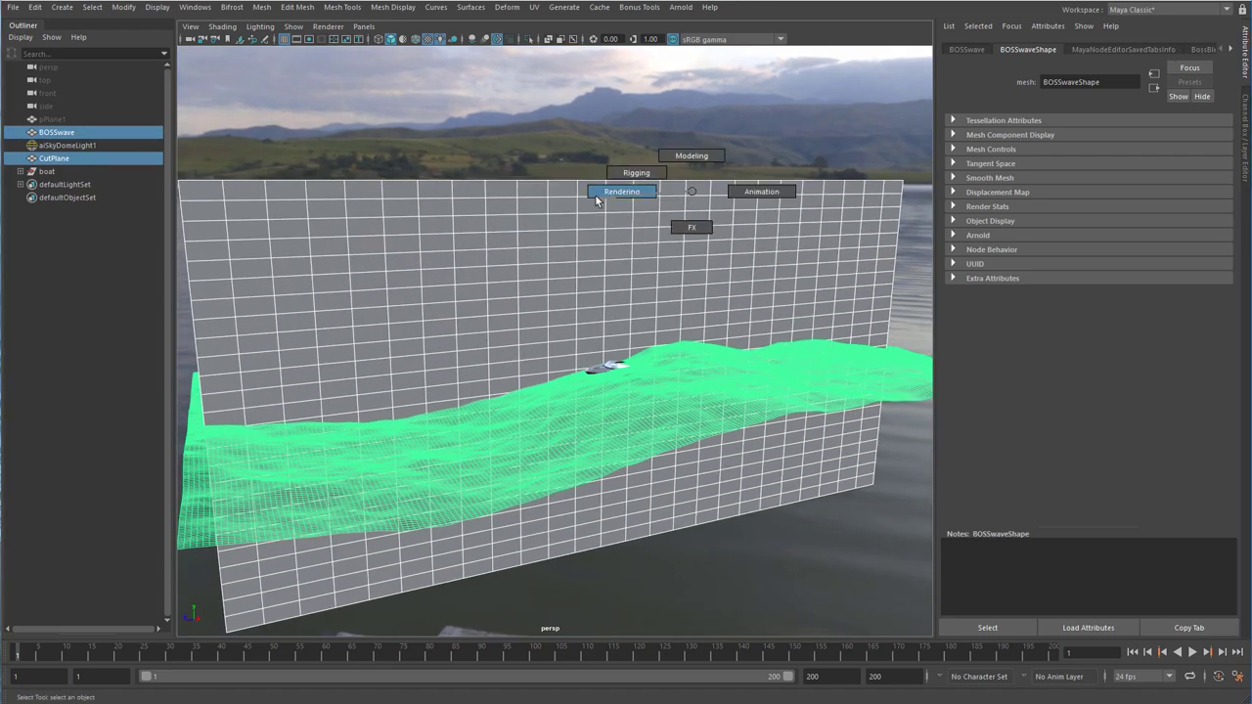
{"action": "left_click_drag", "start_coordinate": [595, 196], "coordinate": [596, 194]}
{"action": "left_click", "coordinate": [623, 183]}
{"action": "mouse_move", "coordinate": [652, 235]}
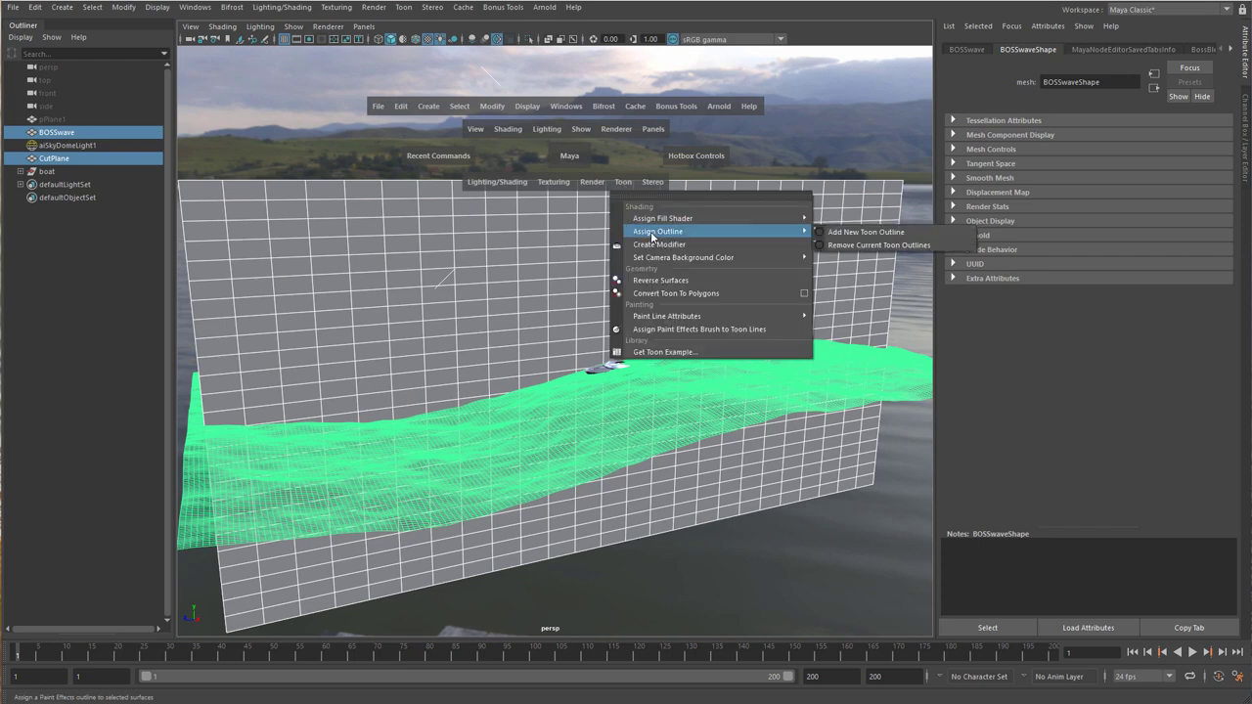
{"action": "left_click", "coordinate": [862, 233]}
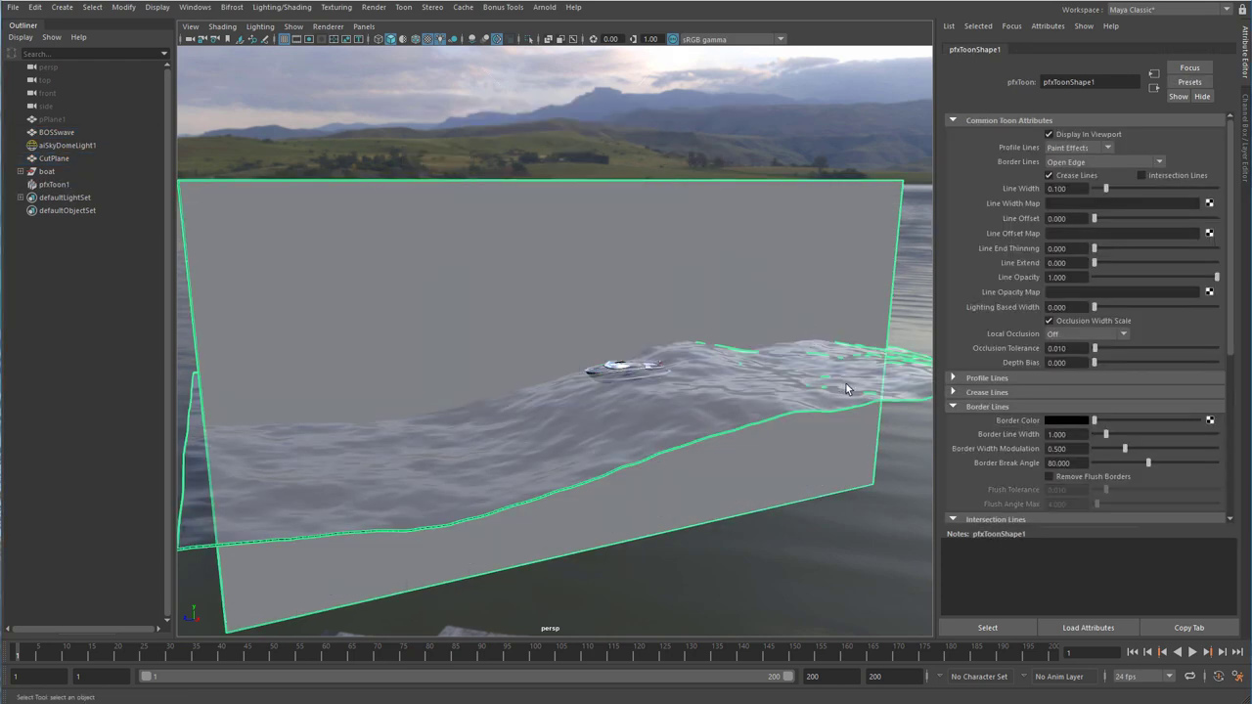
{"action": "left_click_drag", "start_coordinate": [846, 388], "coordinate": [917, 227], "text": "alt"}
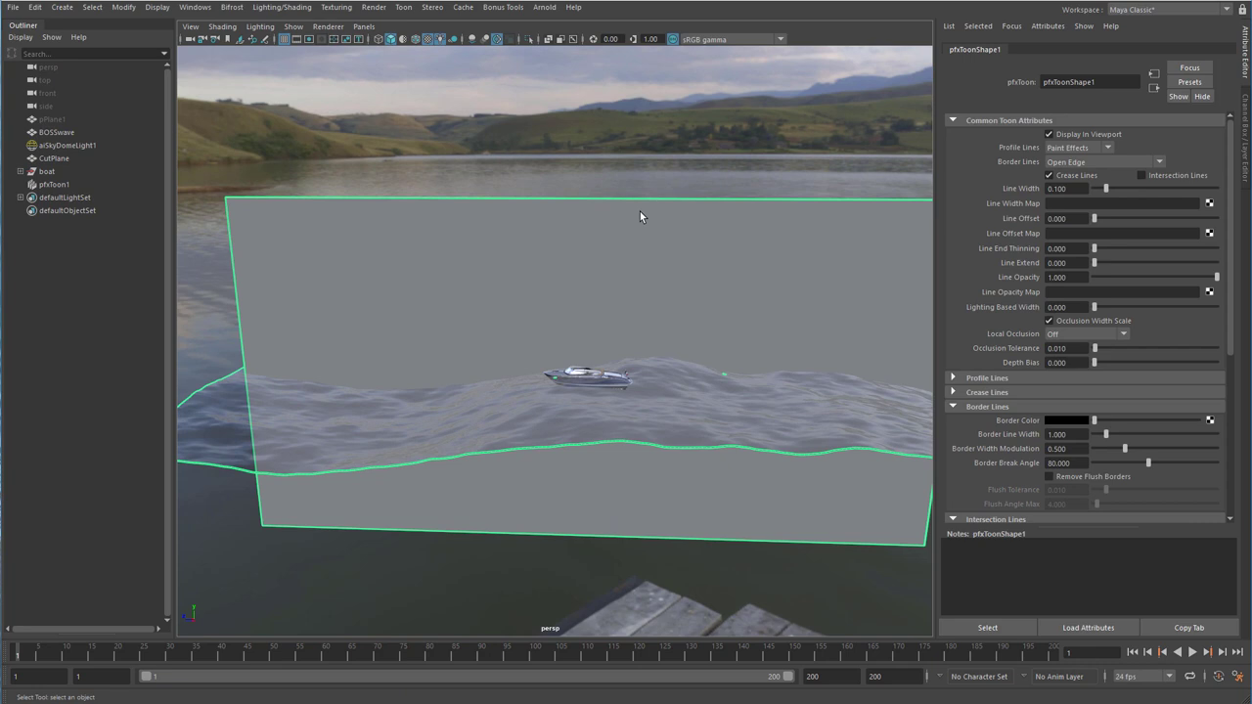
{"action": "left_click_drag", "start_coordinate": [640, 211], "coordinate": [646, 321], "text": "alt"}
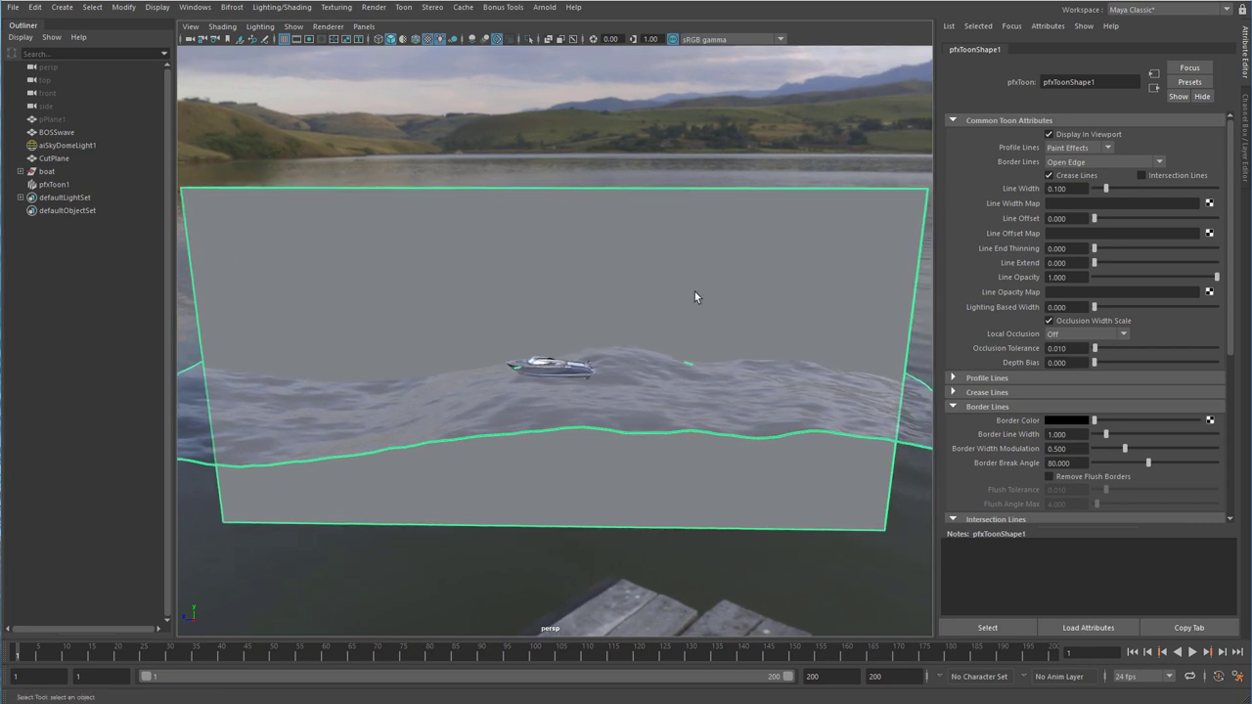
Disable Crease Lines and enable Intersection Lines for the toon outline
{"action": "left_click", "coordinate": [955, 379]}
{"action": "left_click", "coordinate": [987, 378]}
{"action": "left_click", "coordinate": [974, 392]}
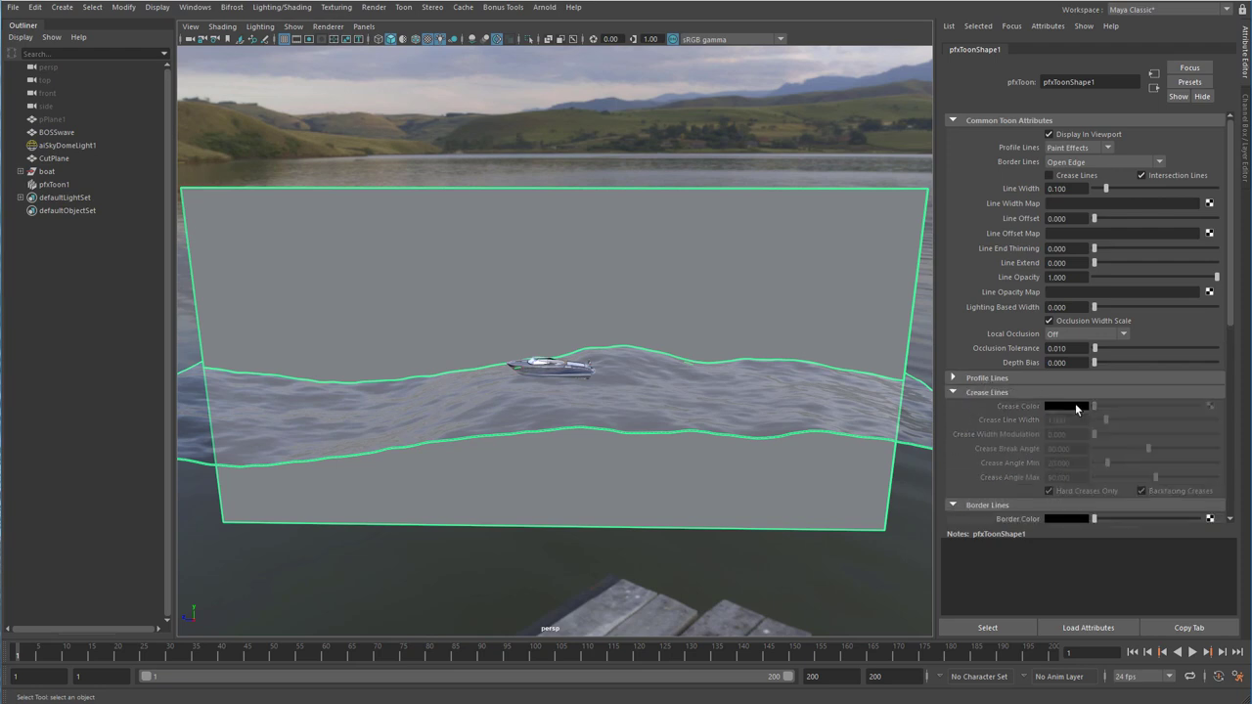
{"action": "left_click", "coordinate": [1007, 392]}
{"action": "left_click", "coordinate": [988, 377]}
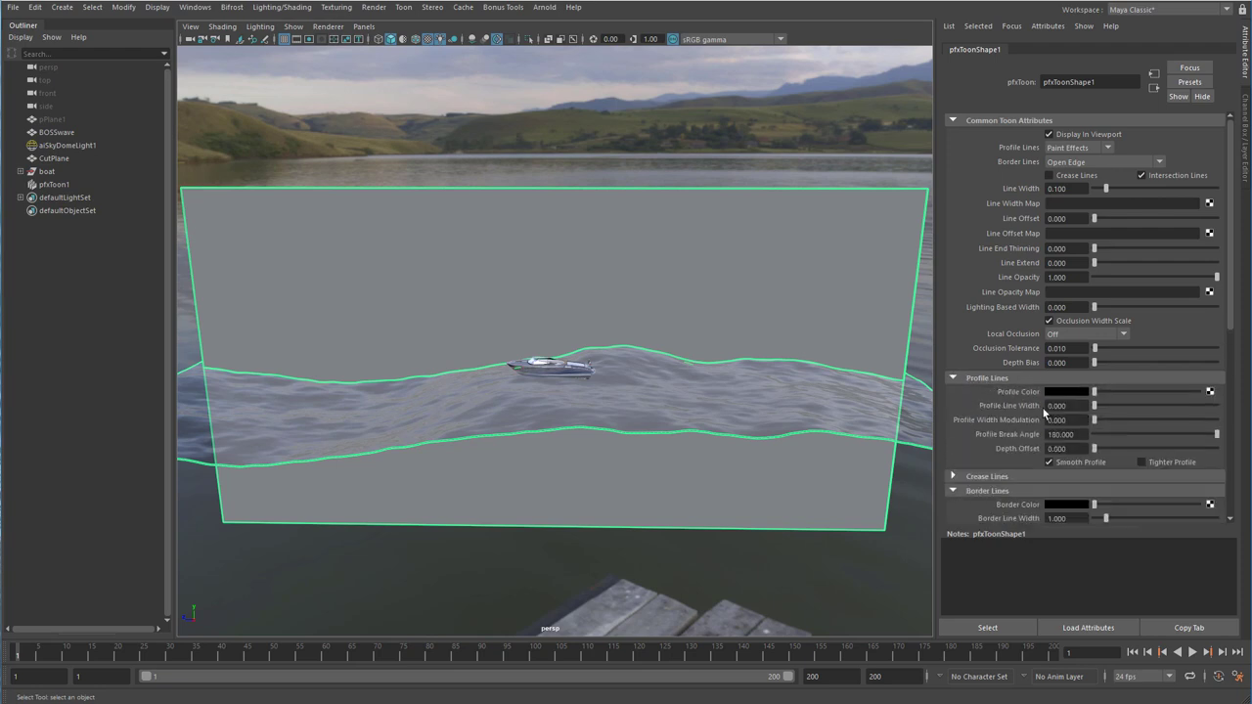
{"action": "left_click", "coordinate": [990, 379]}
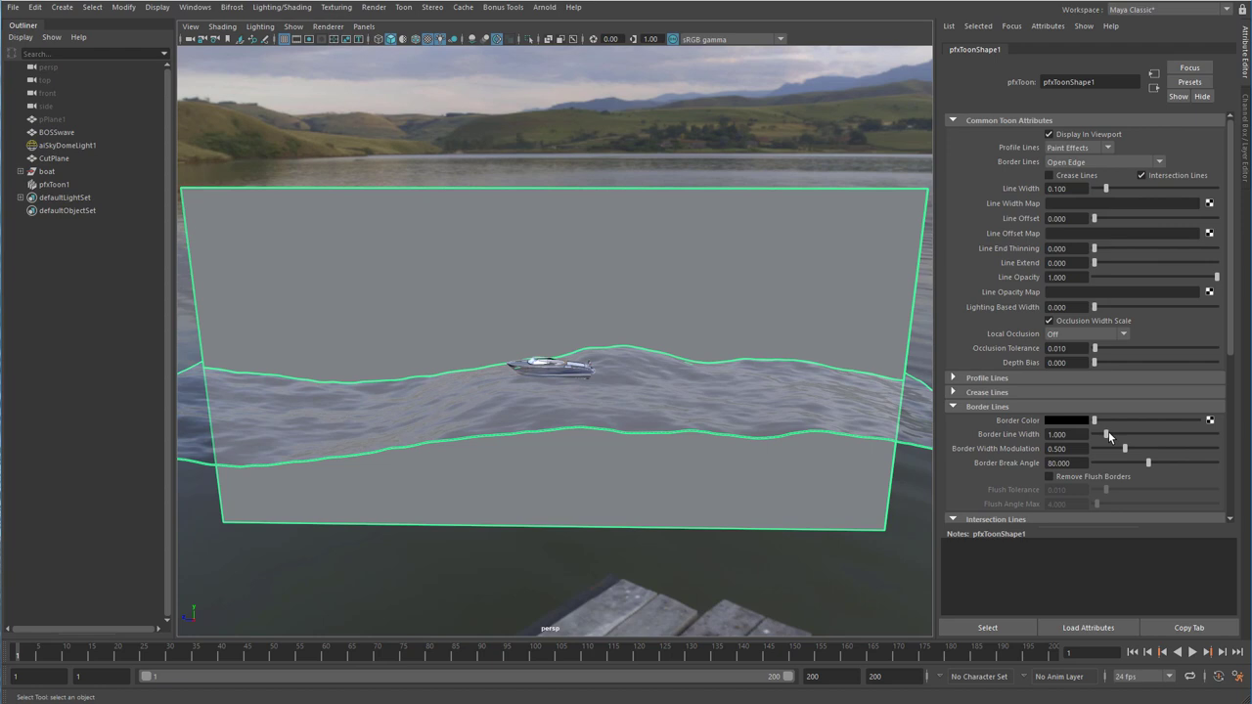
Set the toon outline's Border Line Width to 0
{"action": "left_click_drag", "start_coordinate": [1108, 433], "coordinate": [1028, 420]}
{"action": "middle_click_drag", "start_coordinate": [812, 387], "coordinate": [796, 382], "text": "alt"}
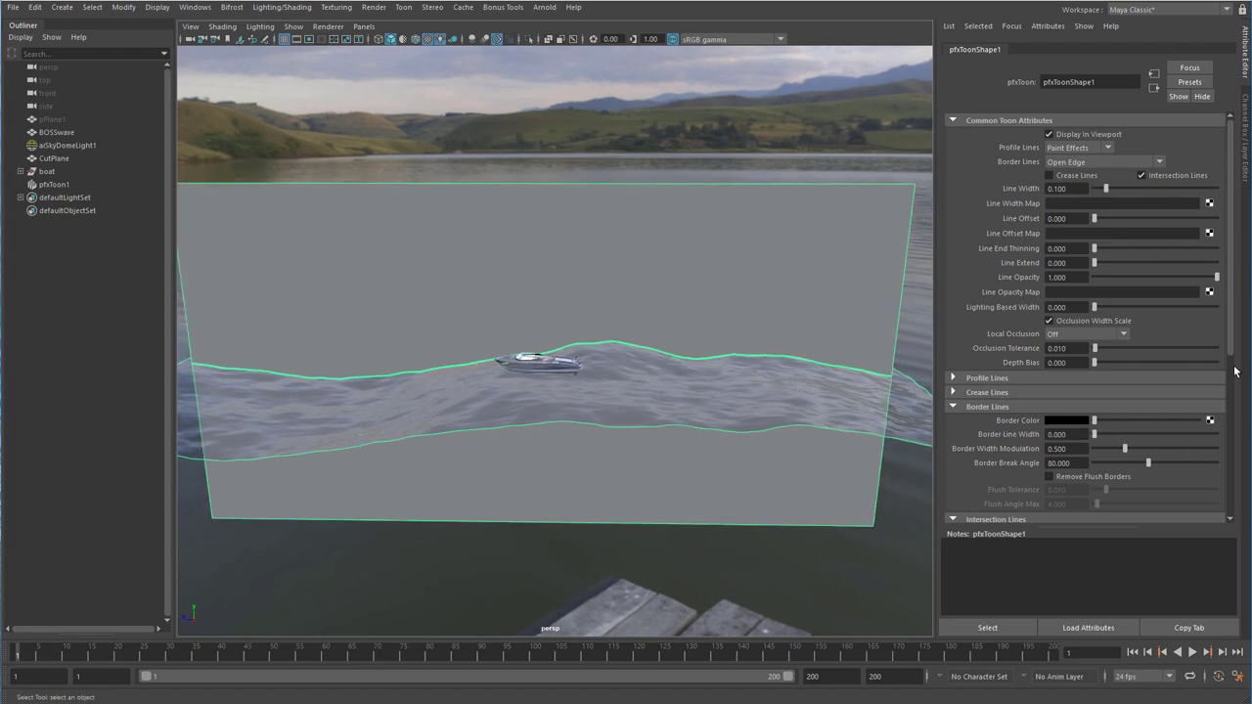
{"action": "left_click", "coordinate": [1055, 407]}
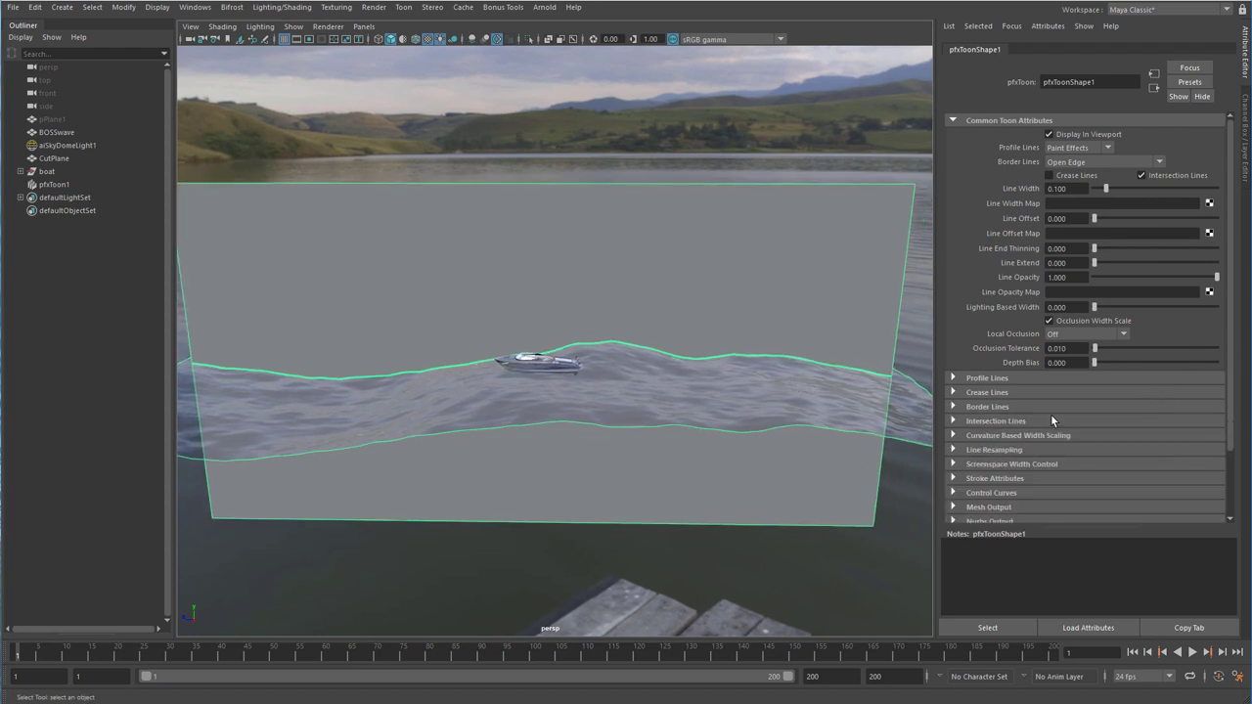
Set the toon outline's Intersection Line Width to about 4.3 and play the animation to check the intersection line
{"action": "left_click", "coordinate": [1052, 421]}
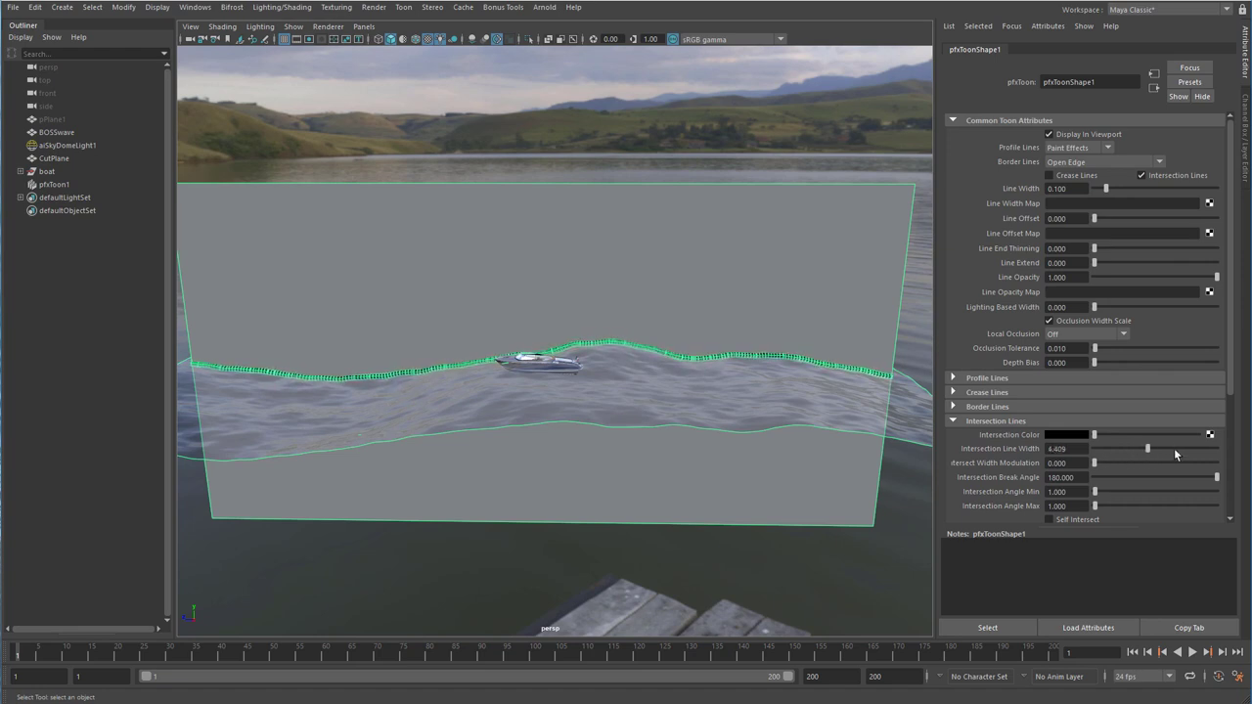
{"action": "left_click_drag", "start_coordinate": [1147, 449], "coordinate": [1137, 449]}
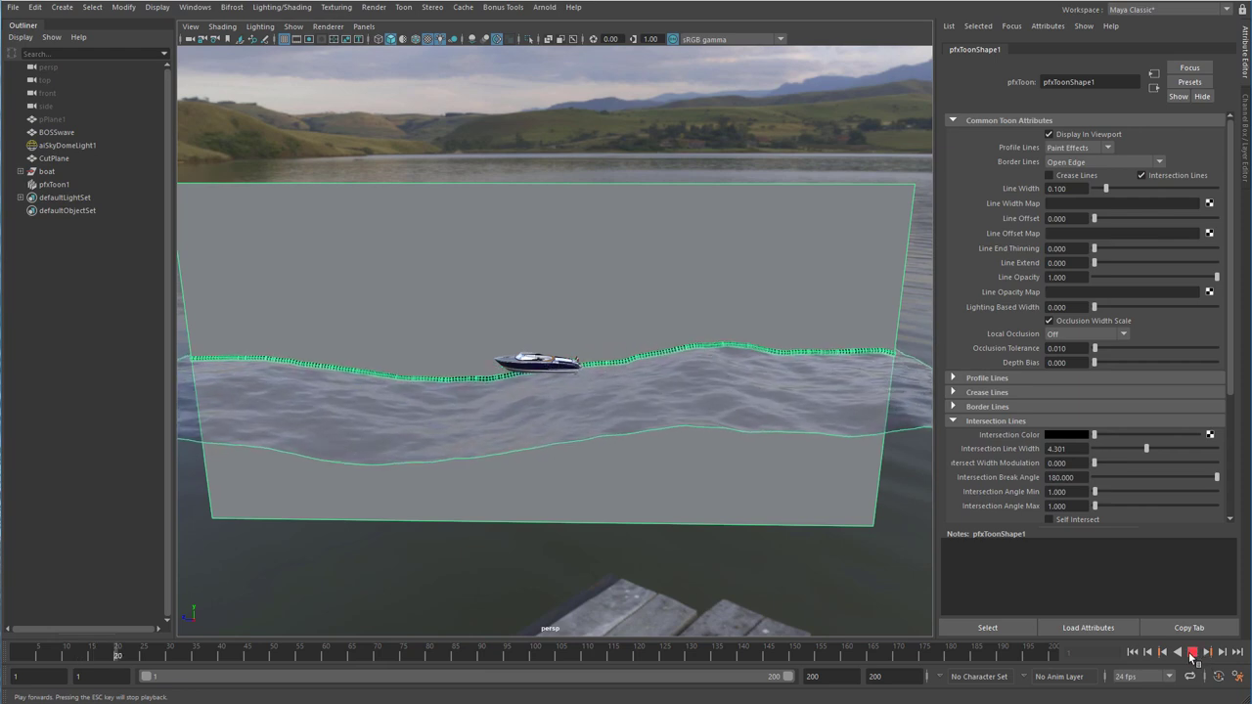
{"action": "left_click", "coordinate": [1133, 652]}
{"action": "left_click", "coordinate": [1193, 652]}
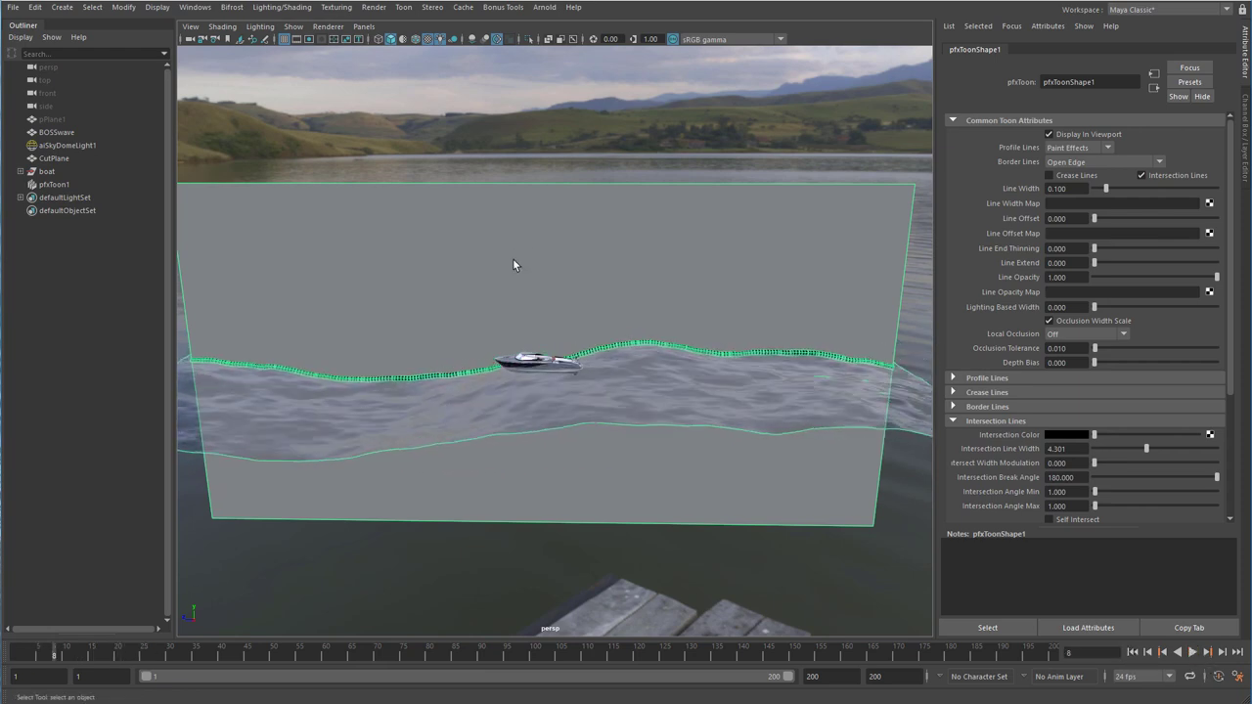
Convert the toon outline from Paint Effects to curves
{"action": "key", "text": "space"}
{"action": "left_click", "coordinate": [426, 91]}
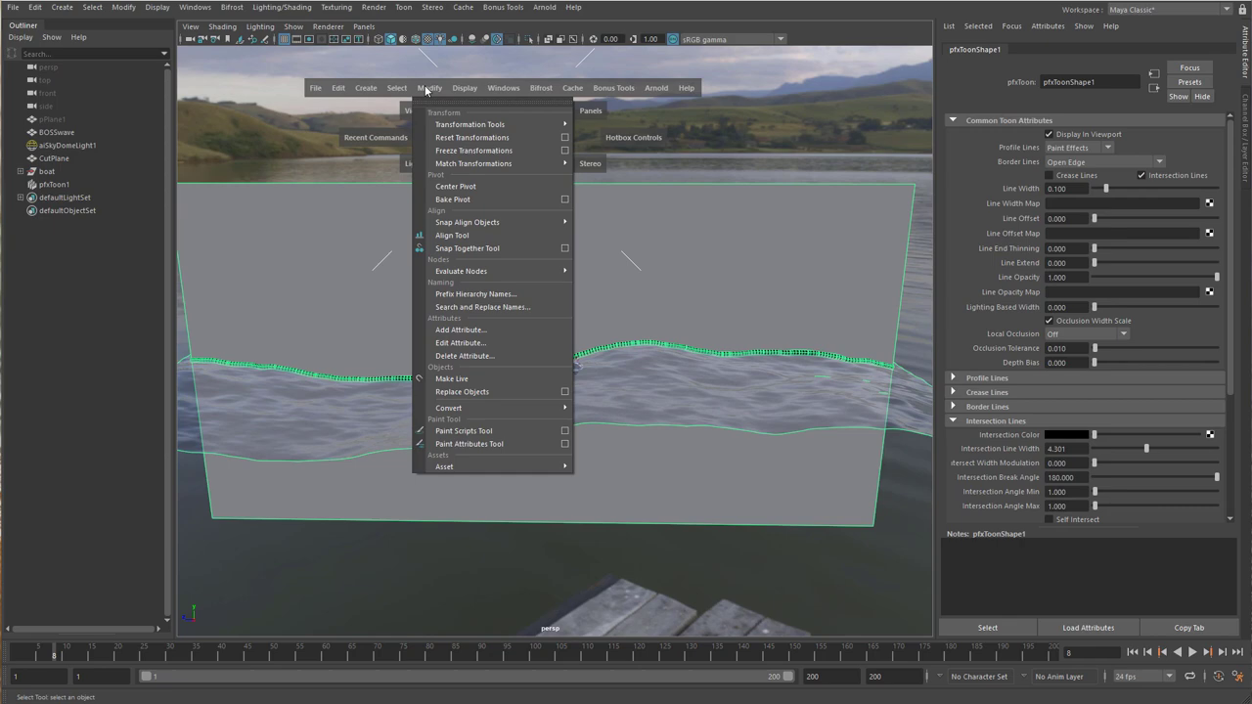
{"action": "mouse_move", "coordinate": [482, 409]}
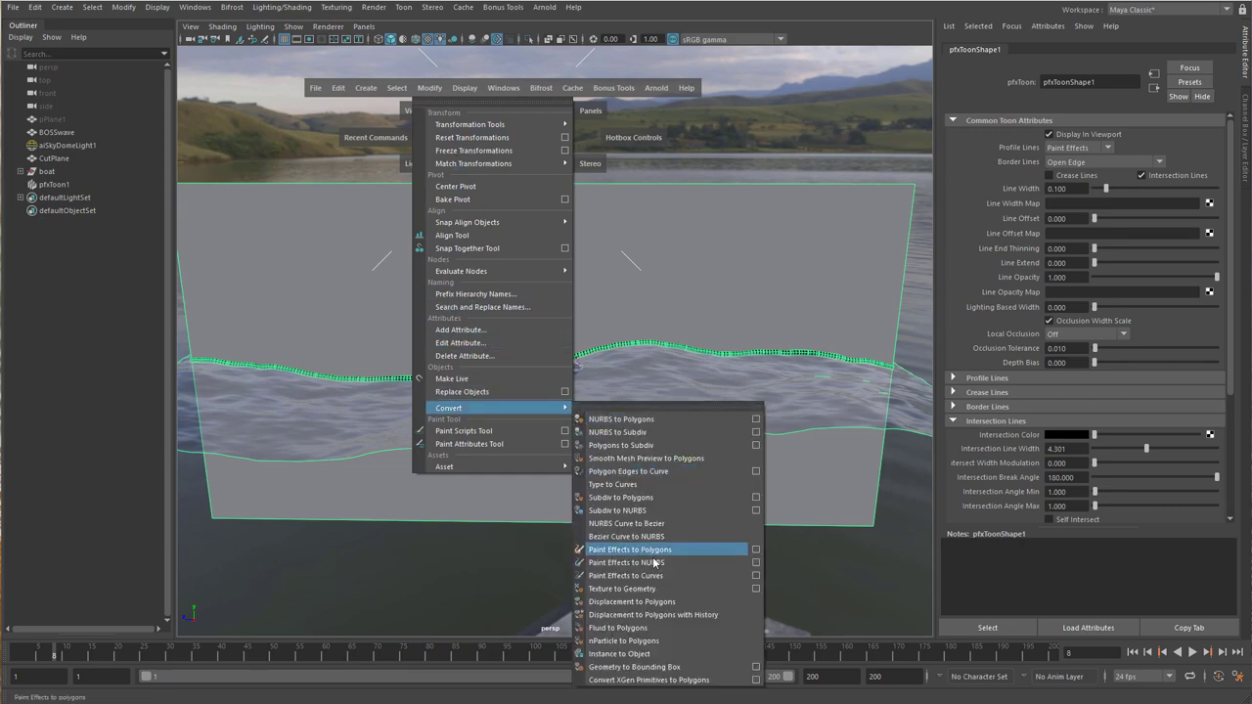
{"action": "left_click", "coordinate": [655, 577]}
{"action": "mouse_move", "coordinate": [679, 539]}
{"action": "left_mouse_down", "text": "alt"}
{"action": "mouse_move", "coordinate": [593, 431]}
{"action": "mouse_move", "coordinate": [640, 413]}
{"action": "mouse_move", "coordinate": [575, 417]}
{"action": "left_mouse_up", "text": "alt"}
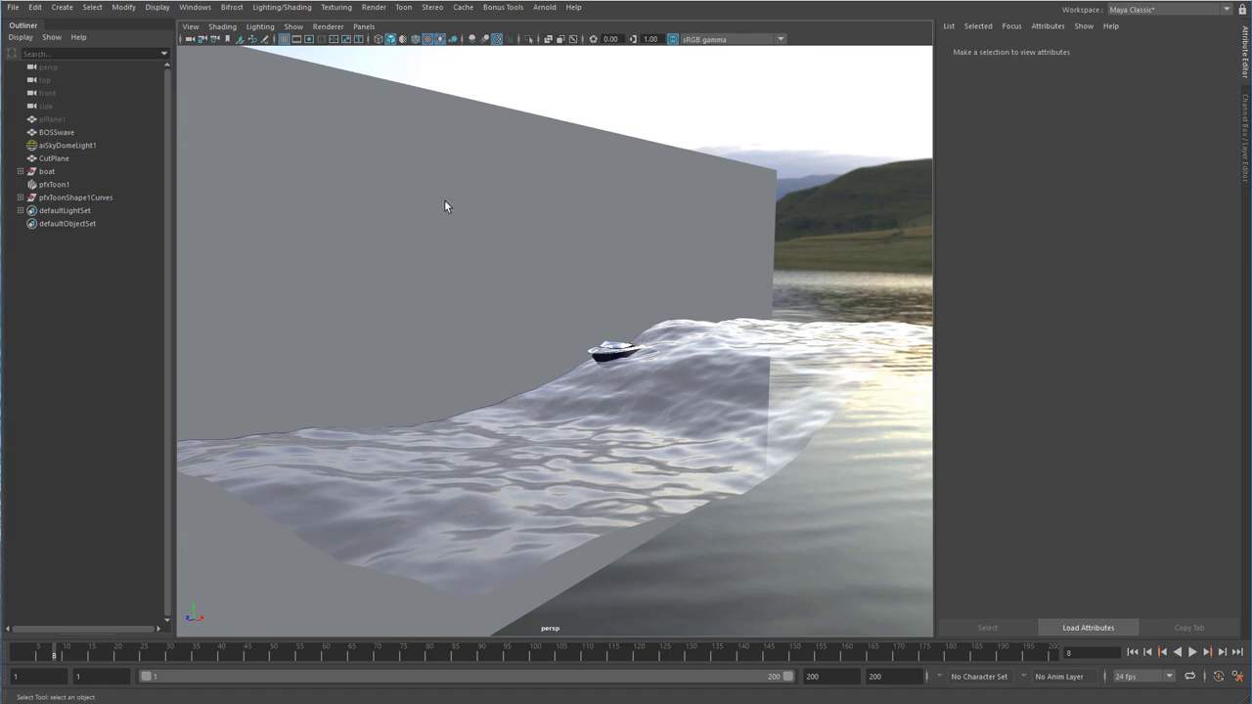
{"action": "left_click_drag", "start_coordinate": [631, 284], "coordinate": [610, 226], "text": "alt"}
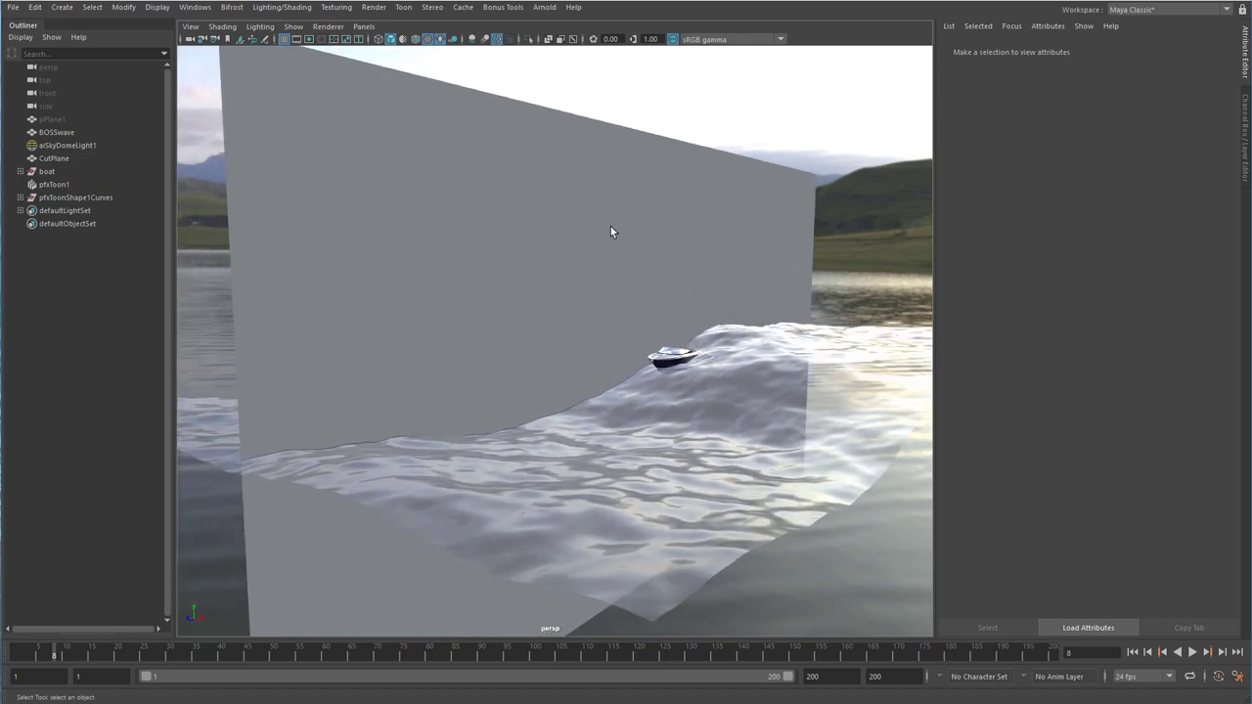
{"action": "left_click", "coordinate": [605, 240]}
{"action": "right_click_drag", "start_coordinate": [598, 149], "coordinate": [597, 142]}
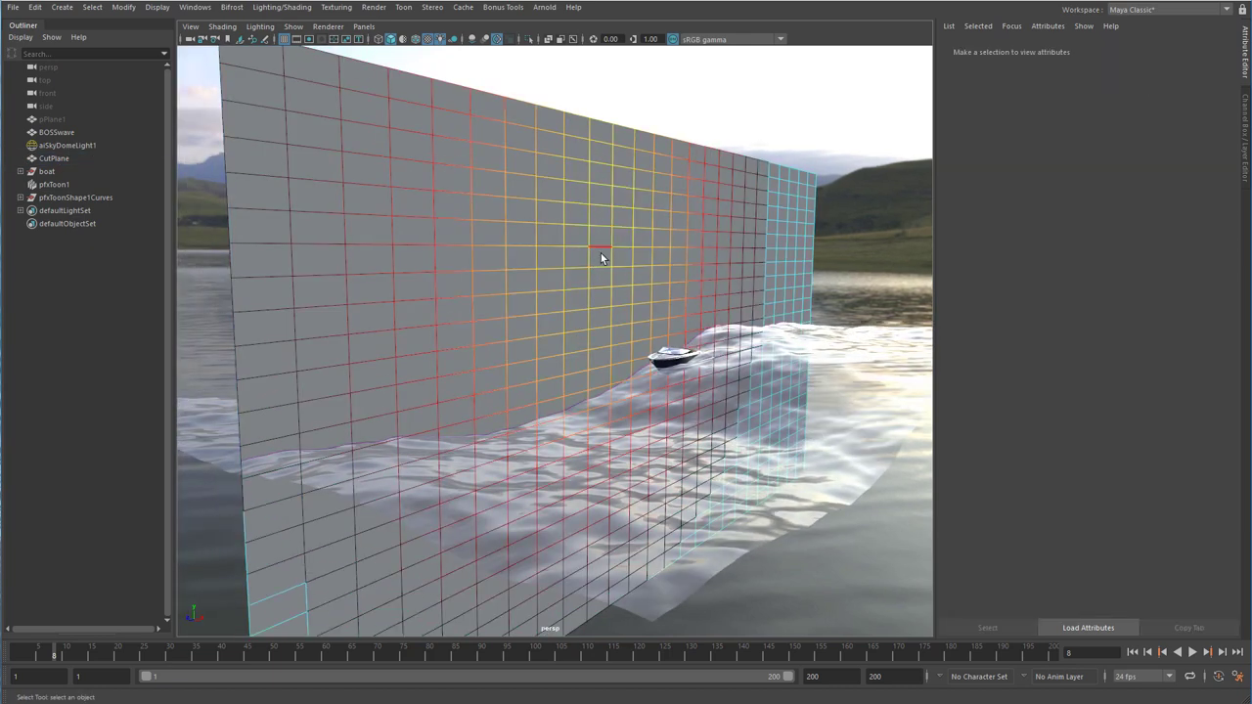
{"action": "left_click", "coordinate": [599, 252]}
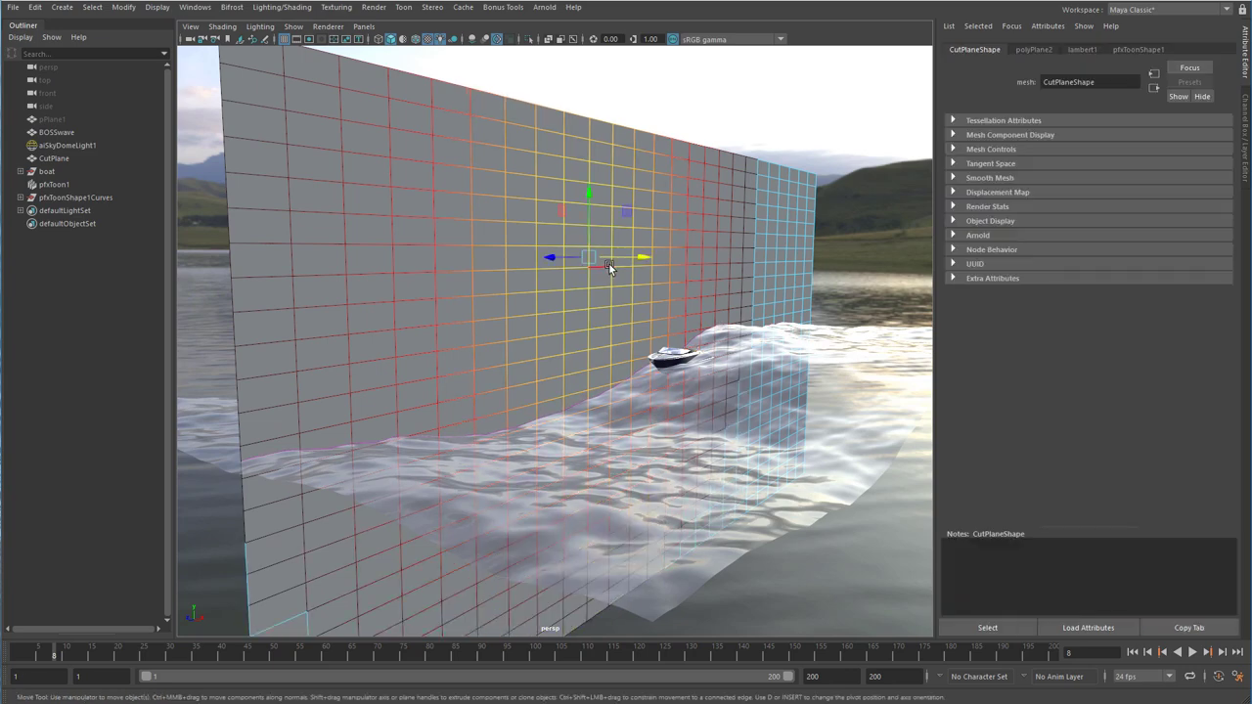
{"action": "left_click_drag", "start_coordinate": [642, 251], "coordinate": [517, 476]}
{"action": "key", "text": "ctrl+z"}
{"action": "key", "text": "F8"}
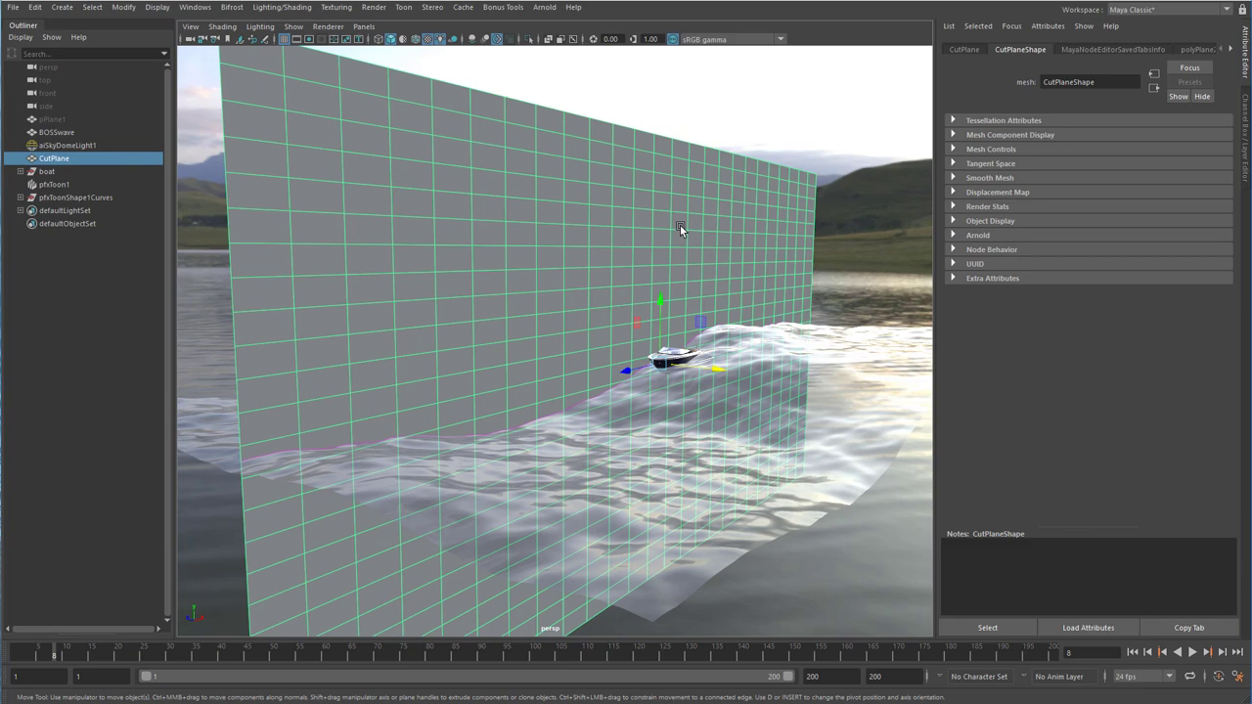
Hide the CutPlane mesh to expose the curve running along the wave
{"action": "key", "text": "ctrl+h"}
{"action": "left_click_drag", "start_coordinate": [799, 322], "coordinate": [702, 338], "text": "alt"}
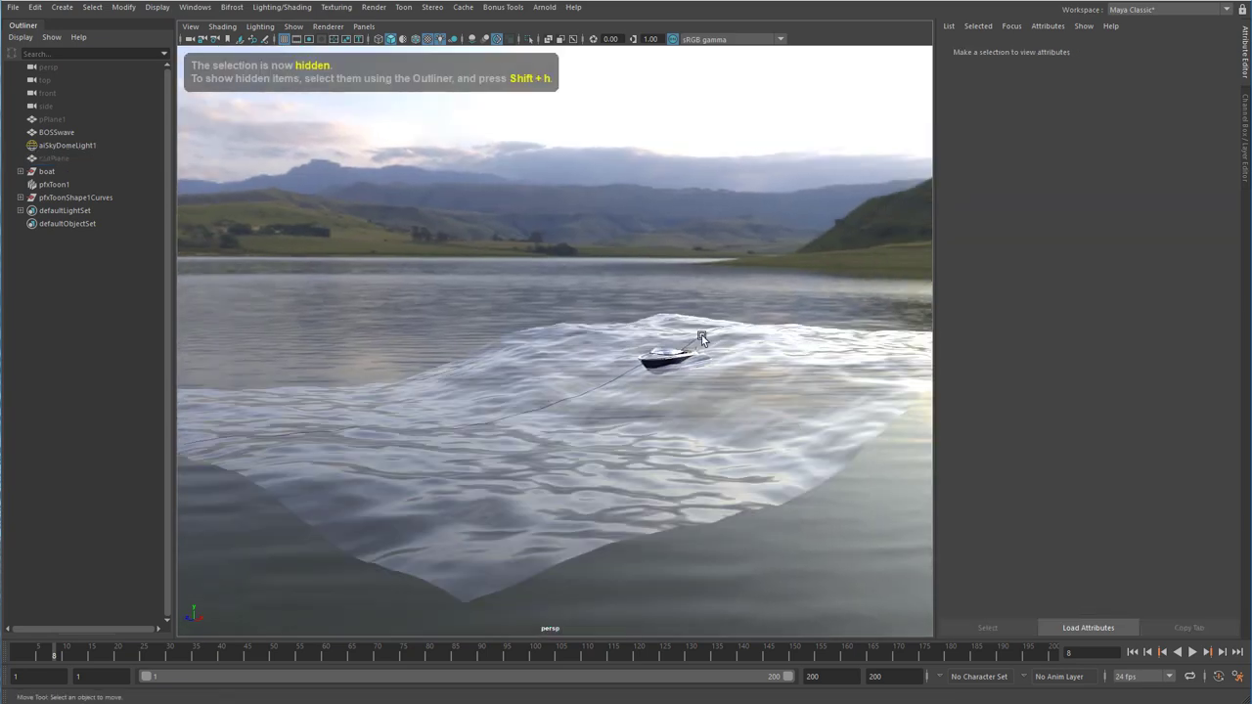
{"action": "right_click_drag", "start_coordinate": [702, 338], "coordinate": [663, 374], "text": "alt"}
Switch to the Animation menu set and attach the boat to pfxToonShape1Curves as its motion path
{"action": "left_click", "coordinate": [58, 171]}
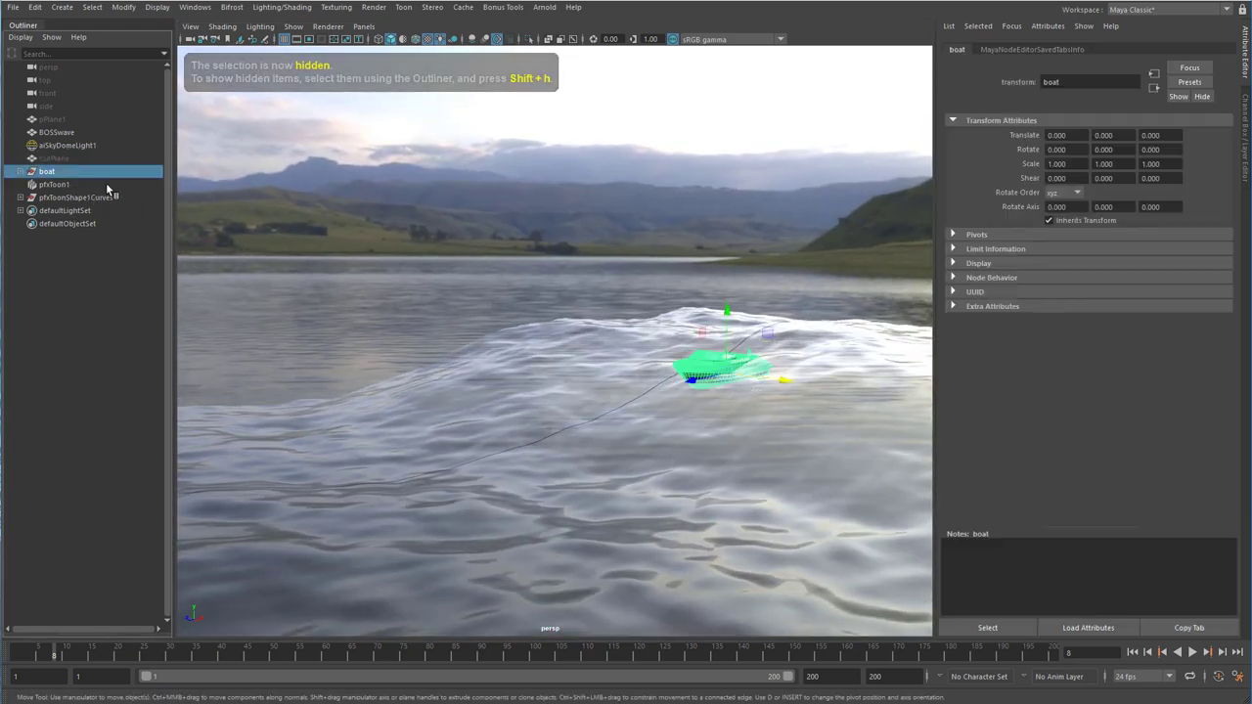
{"action": "left_click", "coordinate": [91, 197], "text": "ctrl"}
{"action": "key", "text": "space"}
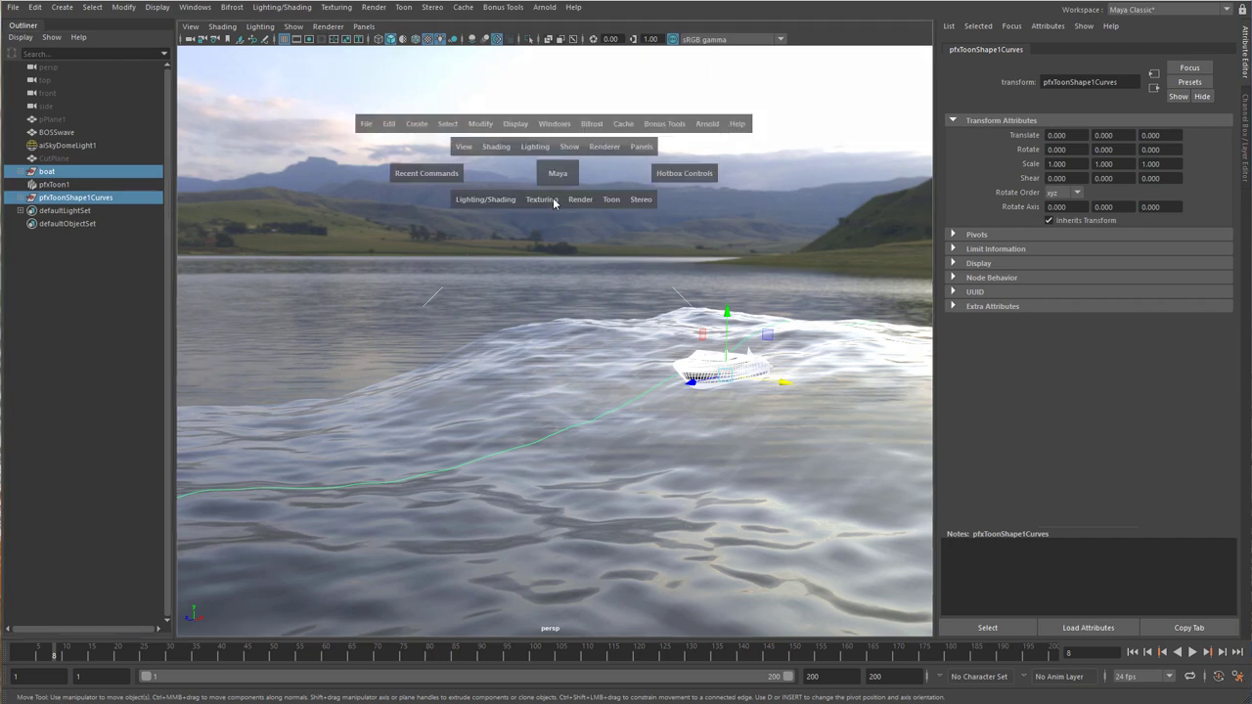
{"action": "key", "text": "space"}
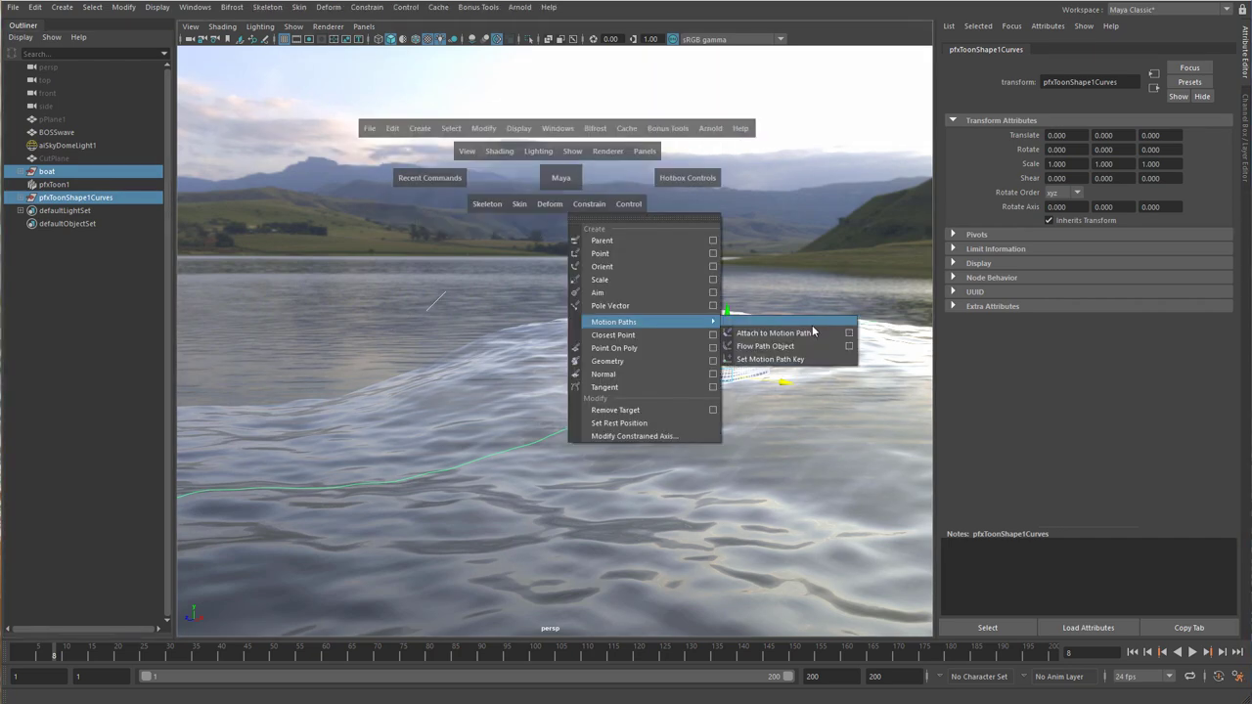
{"action": "left_click", "coordinate": [814, 331]}
{"action": "right_click_drag", "start_coordinate": [778, 445], "coordinate": [774, 445], "text": "alt"}
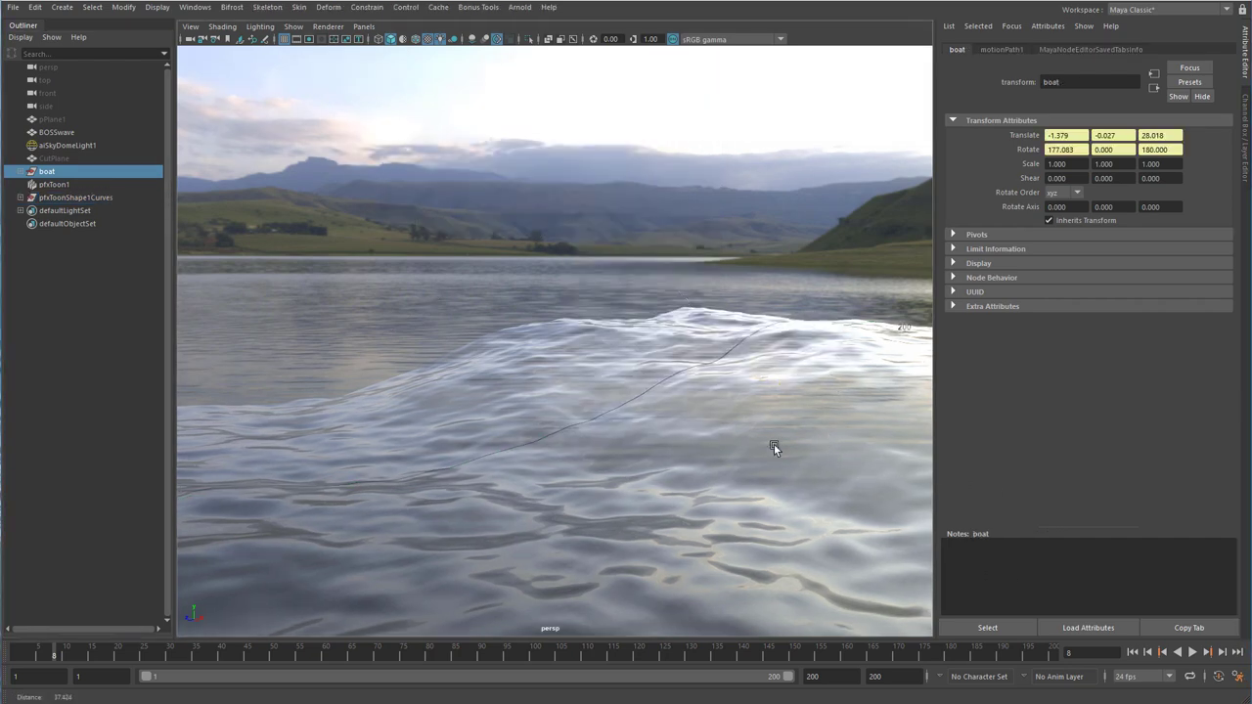
{"action": "key", "text": "w"}
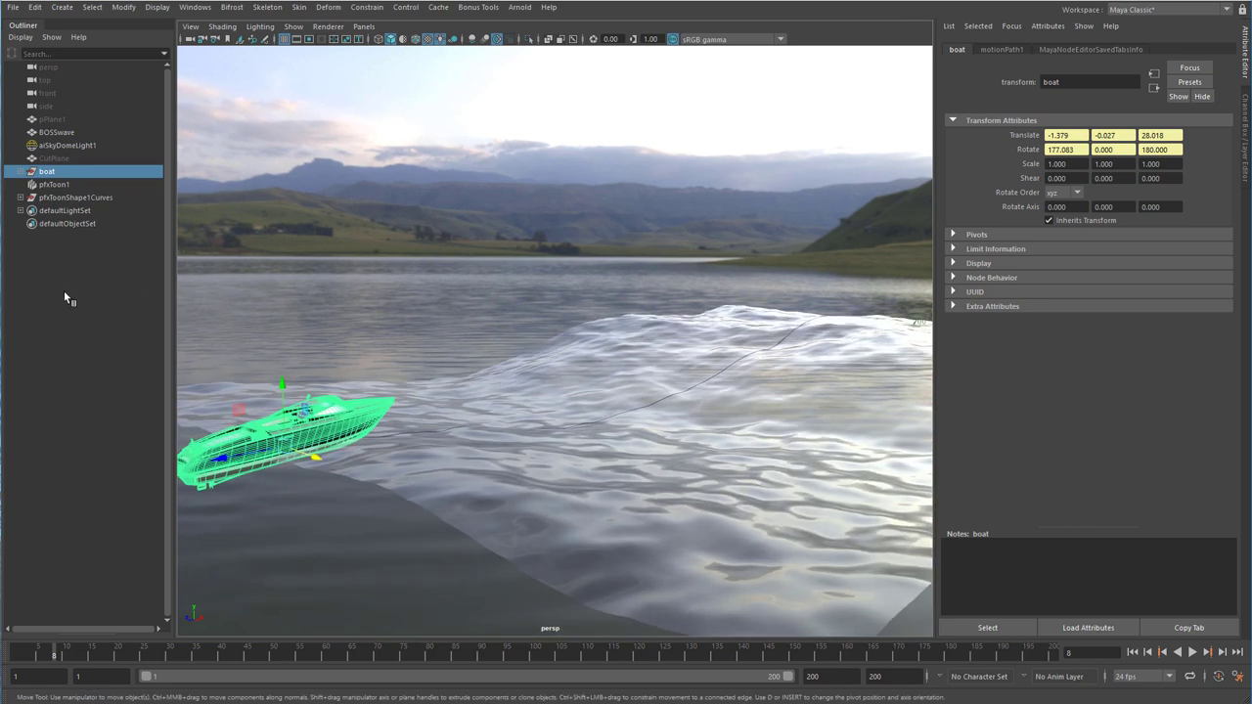
Reverse the direction of the pfxToonShape1Curves path using the Modeling curve tools
{"action": "left_click", "coordinate": [96, 198]}
{"action": "key", "text": "space"}
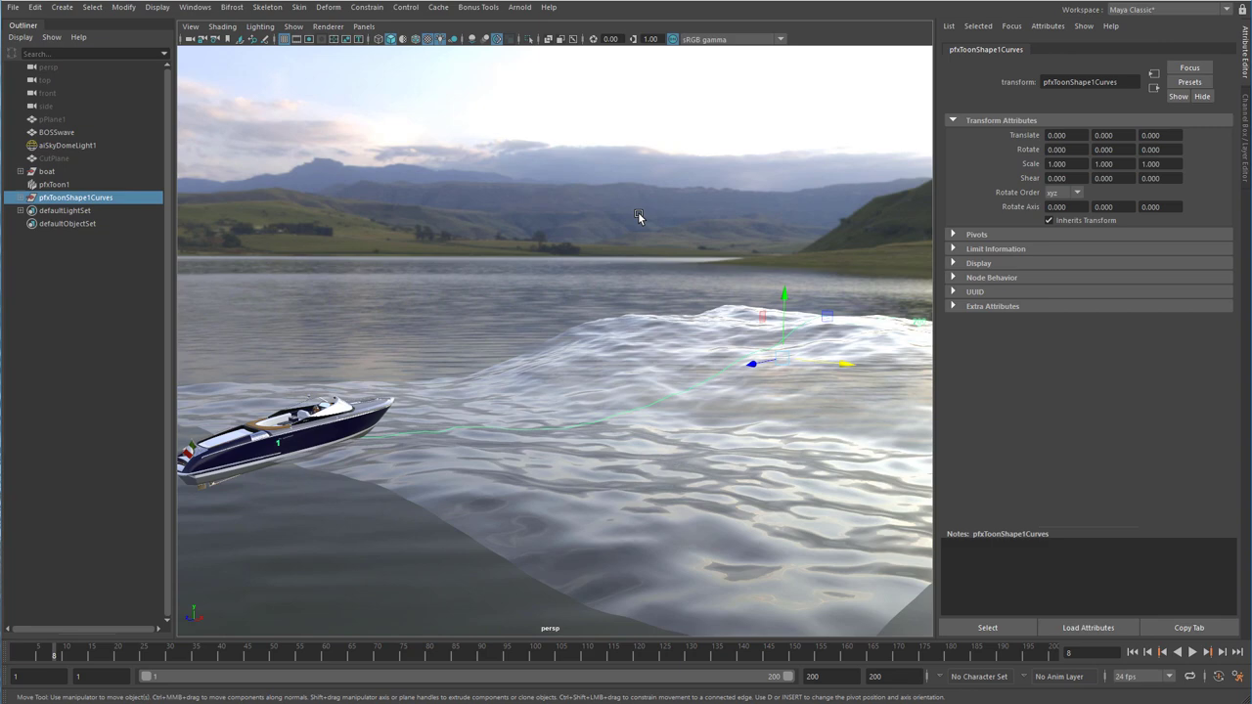
{"action": "key", "text": "space"}
{"action": "left_click", "coordinate": [629, 112]}
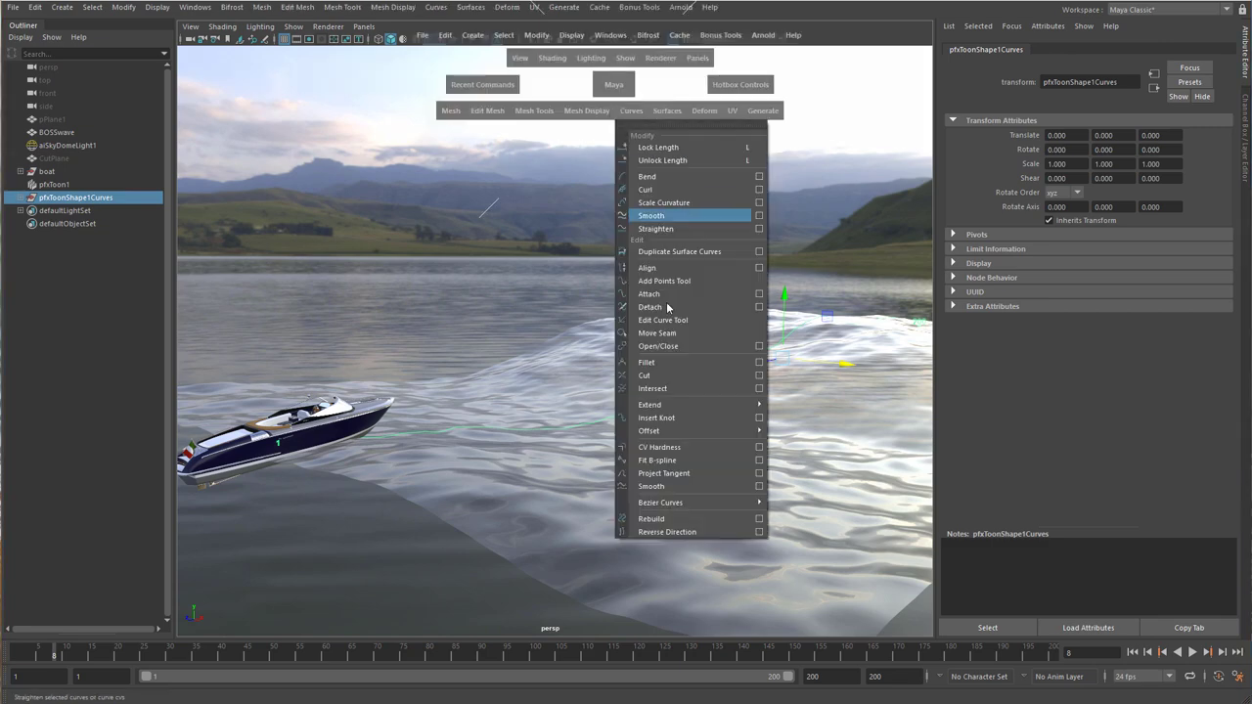
{"action": "left_click", "coordinate": [668, 533]}
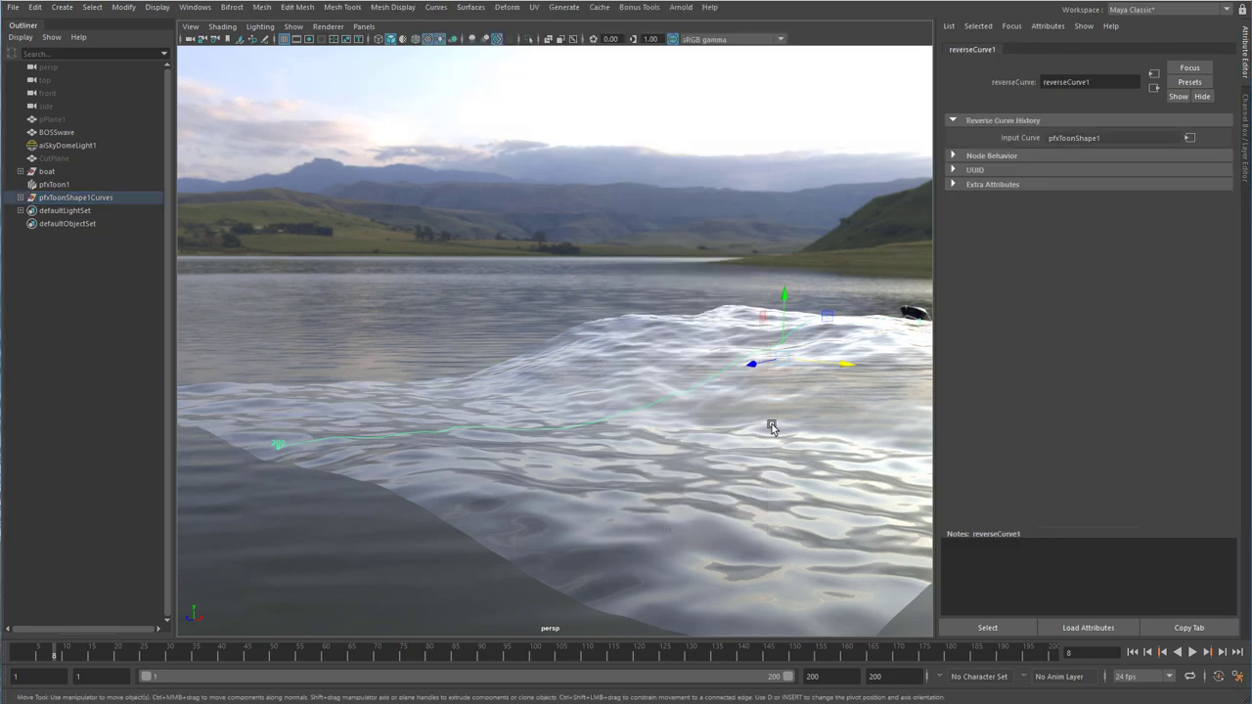
Play the animation to review the boat travelling along the wave path, and return to the first frame
{"action": "middle_click_drag", "start_coordinate": [772, 426], "coordinate": [701, 390], "text": "alt"}
{"action": "left_click_drag", "start_coordinate": [700, 390], "coordinate": [696, 413], "text": "alt"}
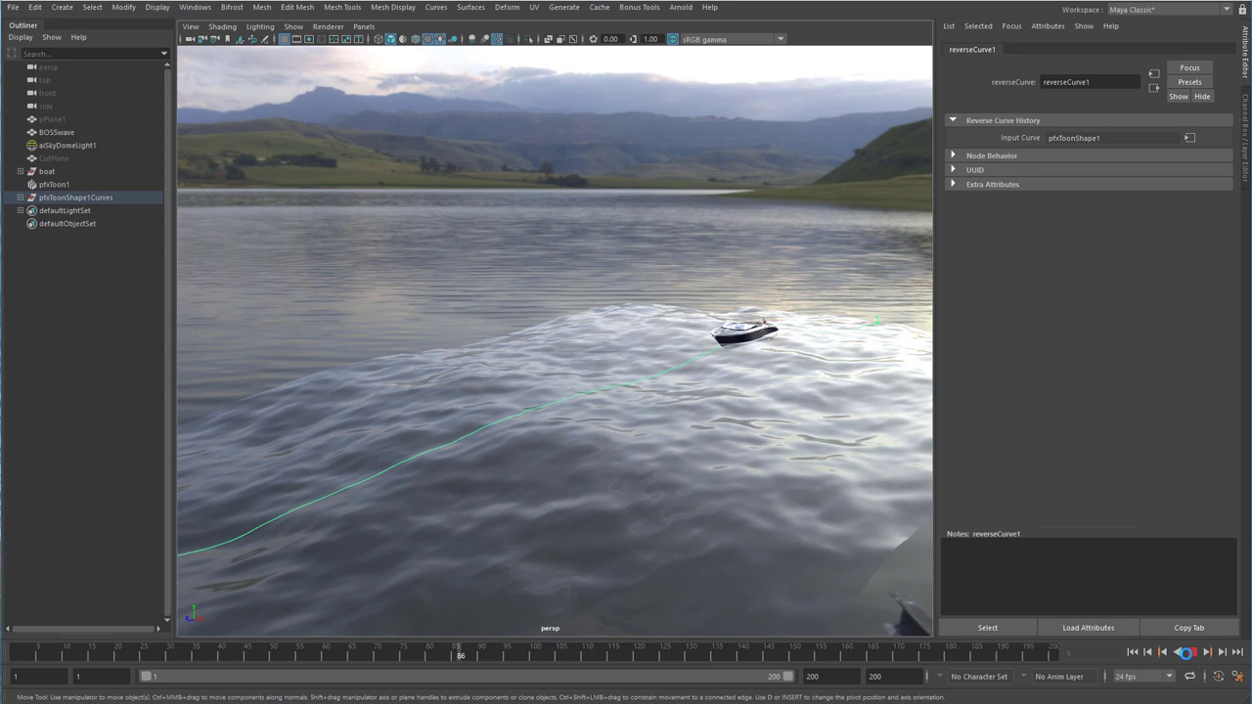
{"action": "left_click", "coordinate": [1192, 651]}
{"action": "left_click", "coordinate": [1132, 652]}
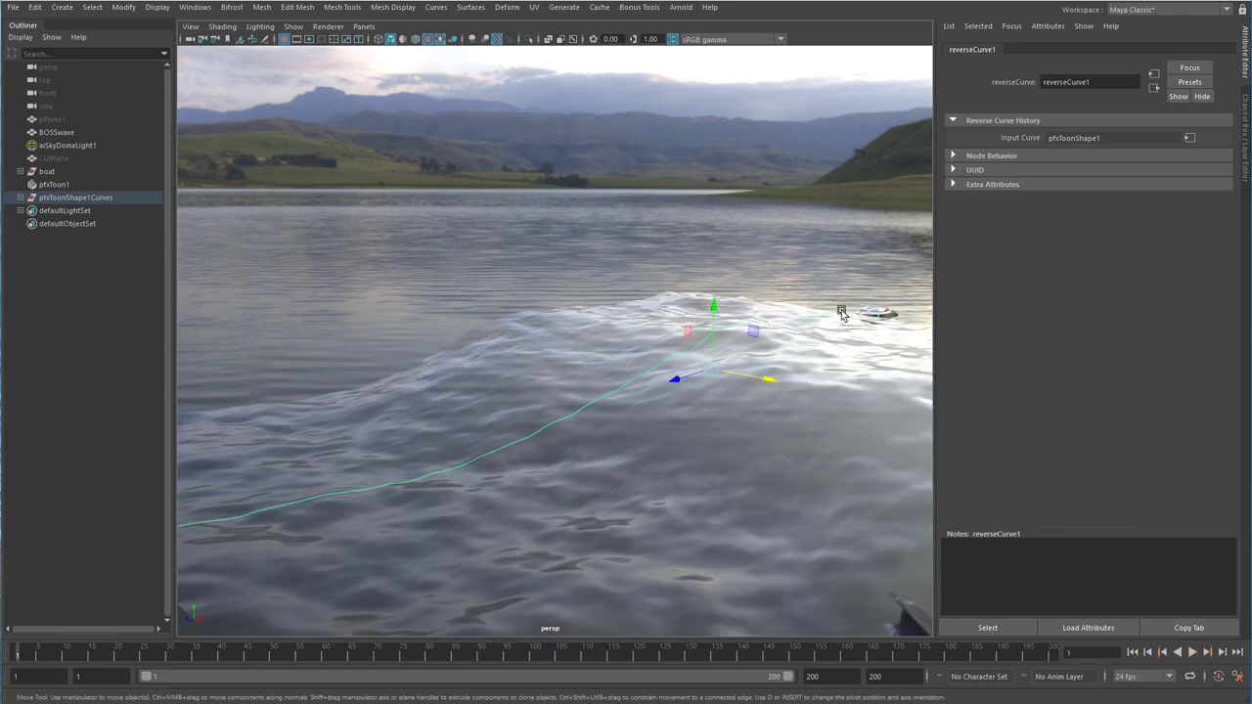
Bake the boat's motion path animation into keyframes with Bake Simulation
{"action": "left_click", "coordinate": [46, 173]}
{"action": "key", "text": "space"}
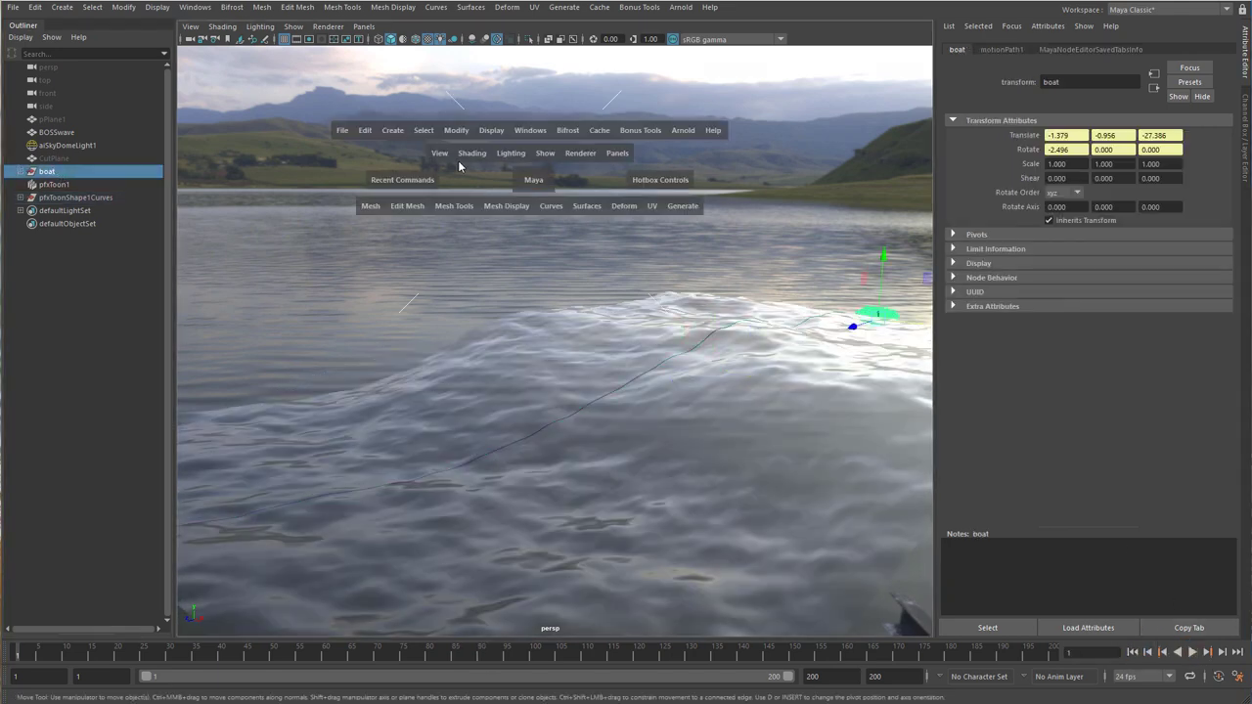
{"action": "left_click", "coordinate": [370, 131]}
{"action": "mouse_move", "coordinate": [470, 251]}
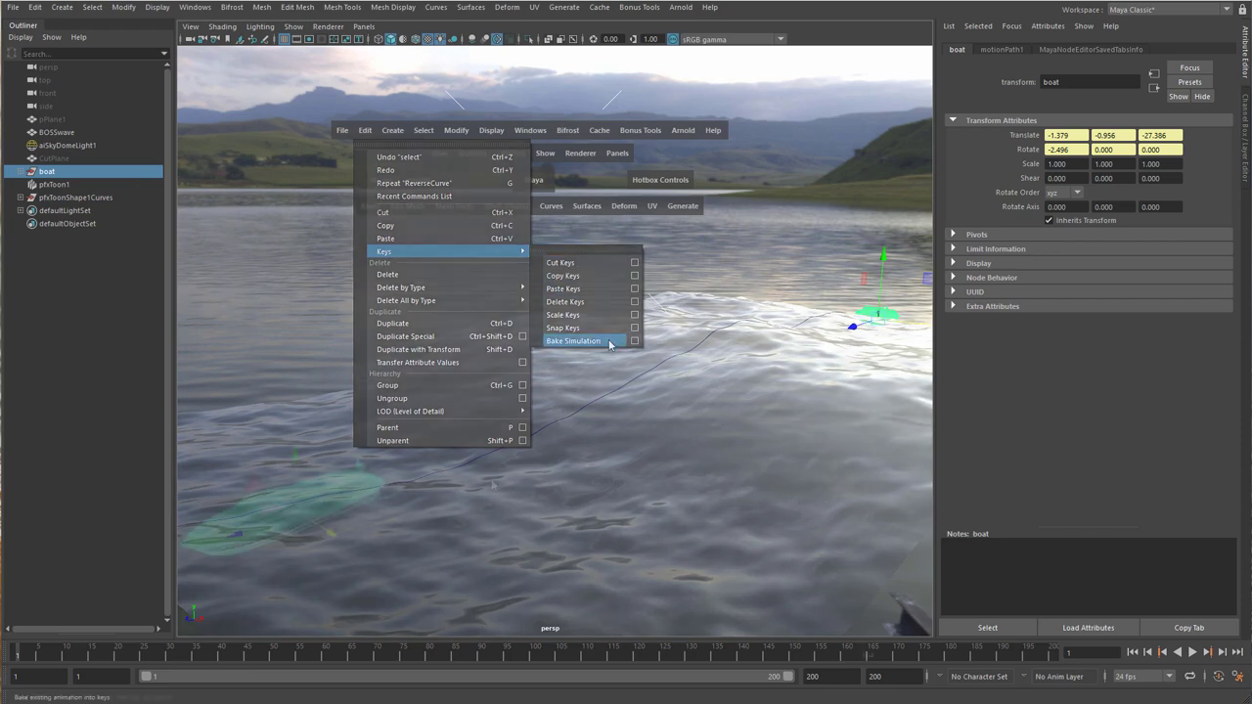
{"action": "left_click", "coordinate": [587, 345]}
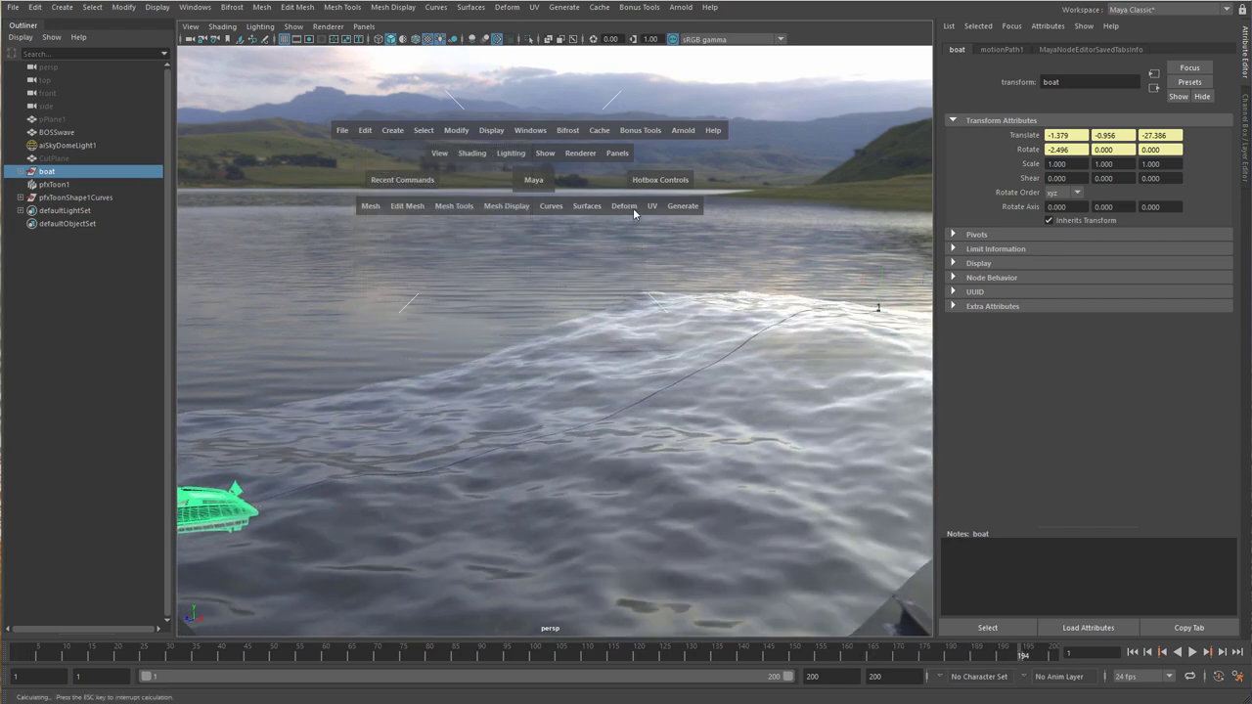
{"action": "key", "text": "space"}
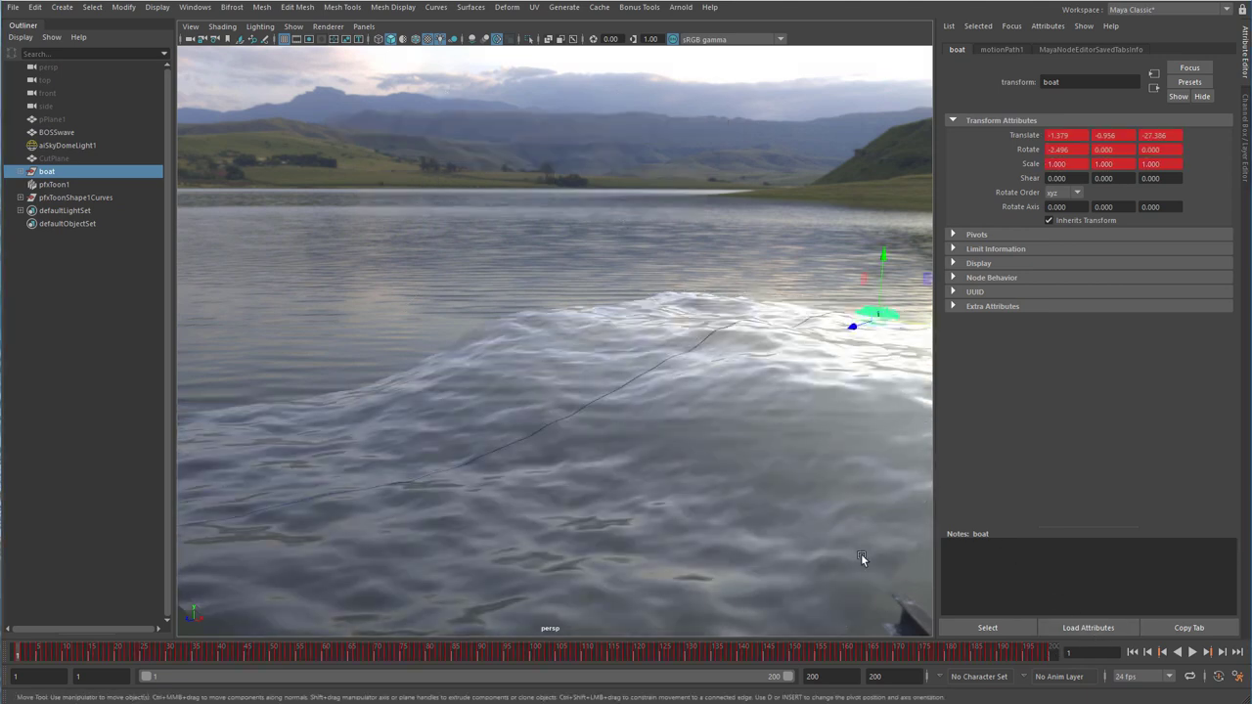
Display the boat's baked animation curves in the Graph Editor below the perspective view and remove the stray spike keys
{"action": "key", "text": "space"}
{"action": "key", "text": "space"}
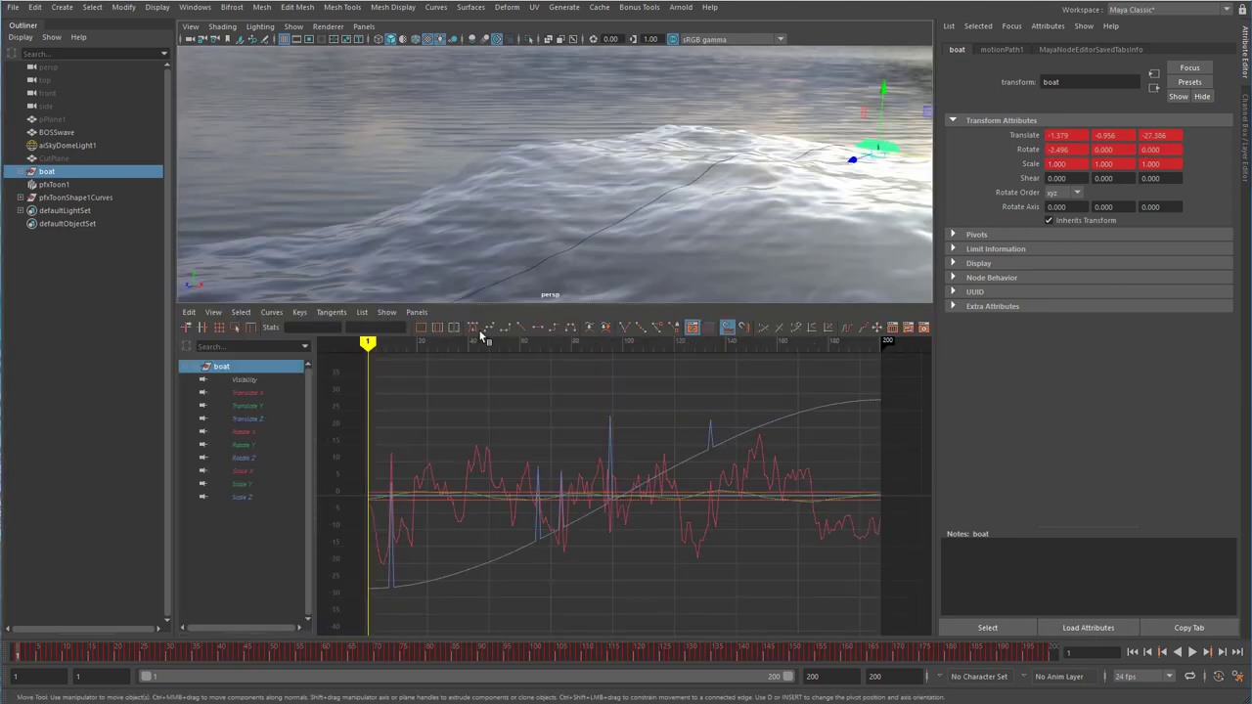
{"action": "left_click_drag", "start_coordinate": [561, 394], "coordinate": [645, 429]}
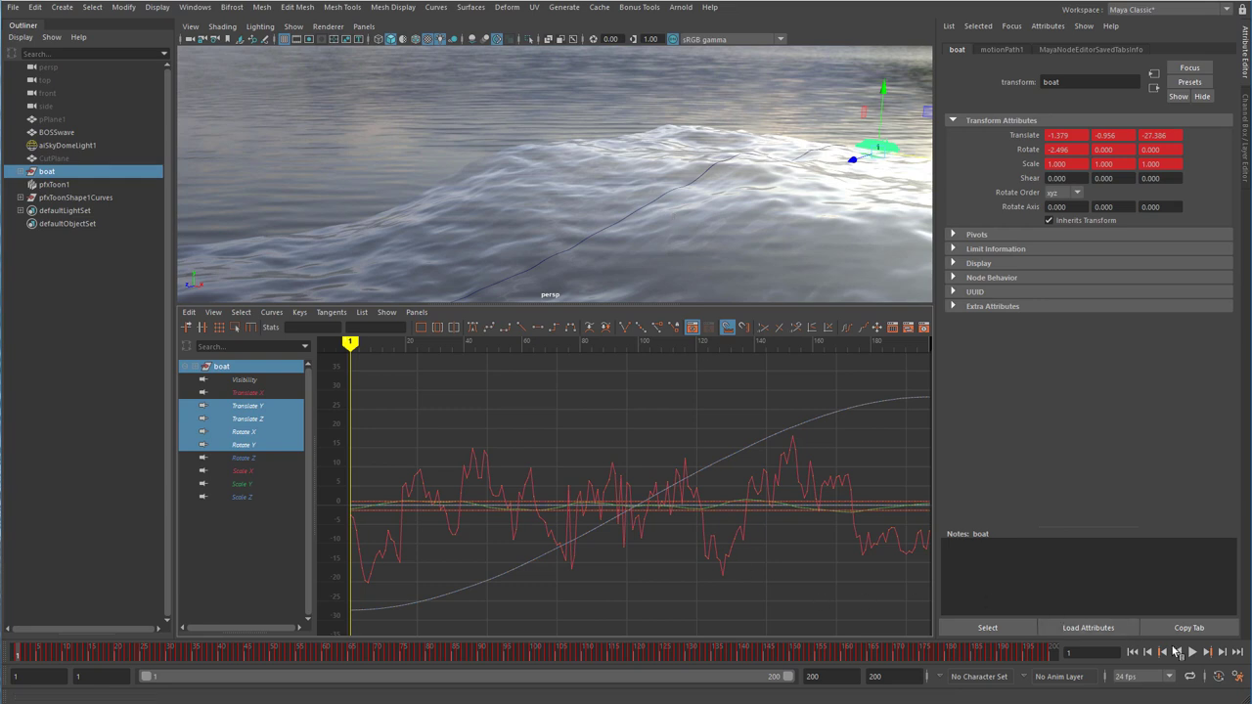
Play the animation while examining the boat's Rotate Y curve up close in the Graph Editor
{"action": "left_click", "coordinate": [1193, 653]}
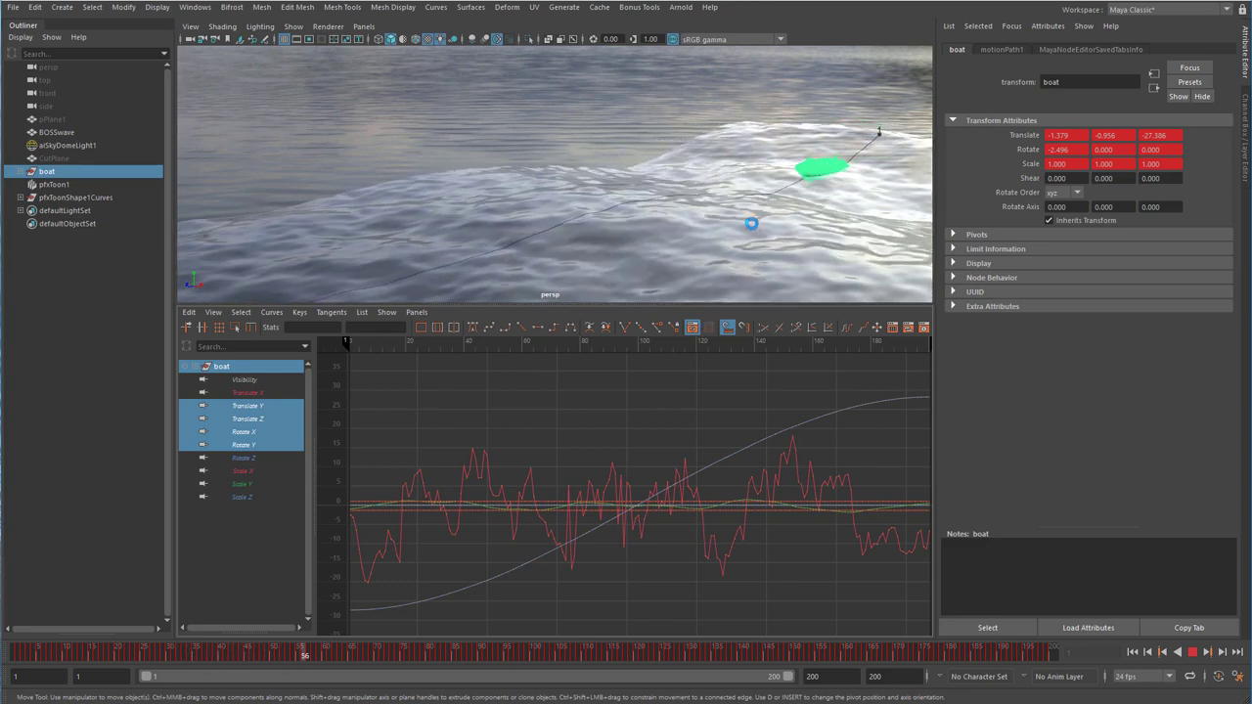
{"action": "left_click", "coordinate": [278, 446]}
{"action": "left_click", "coordinate": [250, 432]}
{"action": "left_click", "coordinate": [250, 446]}
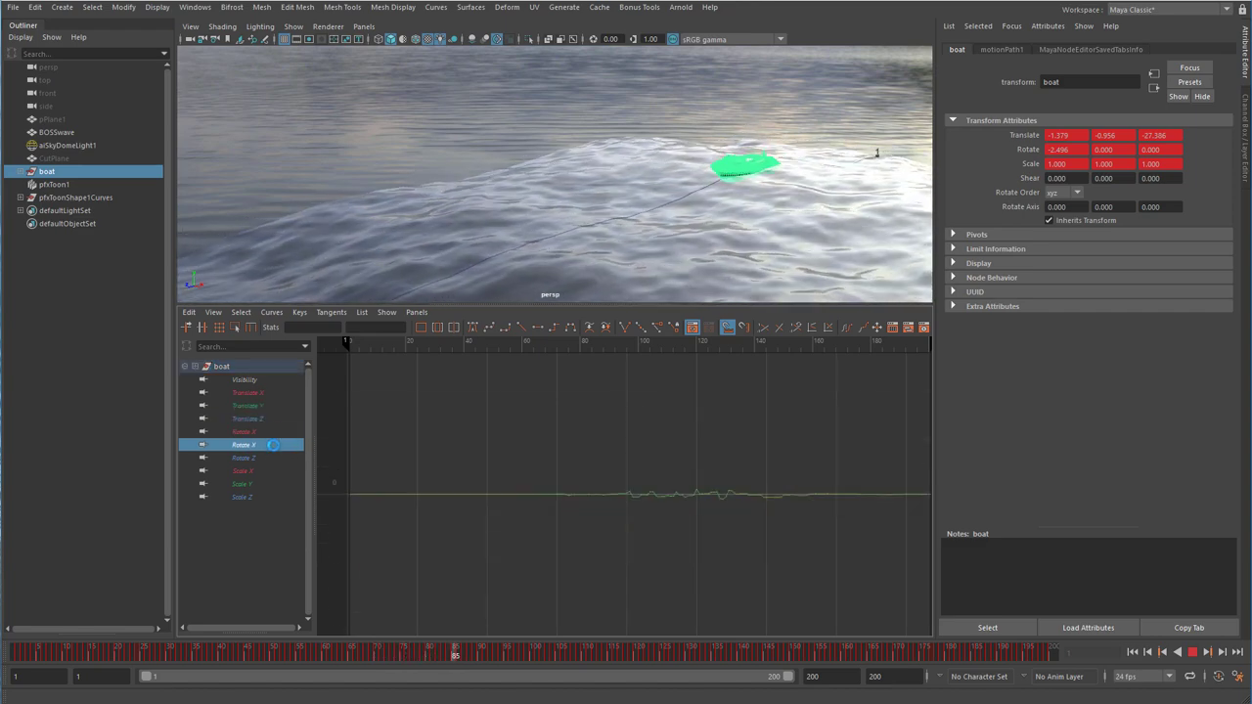
{"action": "right_click_drag", "start_coordinate": [677, 501], "coordinate": [688, 506], "text": "alt"}
{"action": "middle_click_drag", "start_coordinate": [688, 505], "coordinate": [414, 389], "text": "alt"}
{"action": "middle_click_drag", "start_coordinate": [714, 428], "coordinate": [832, 454], "text": "alt"}
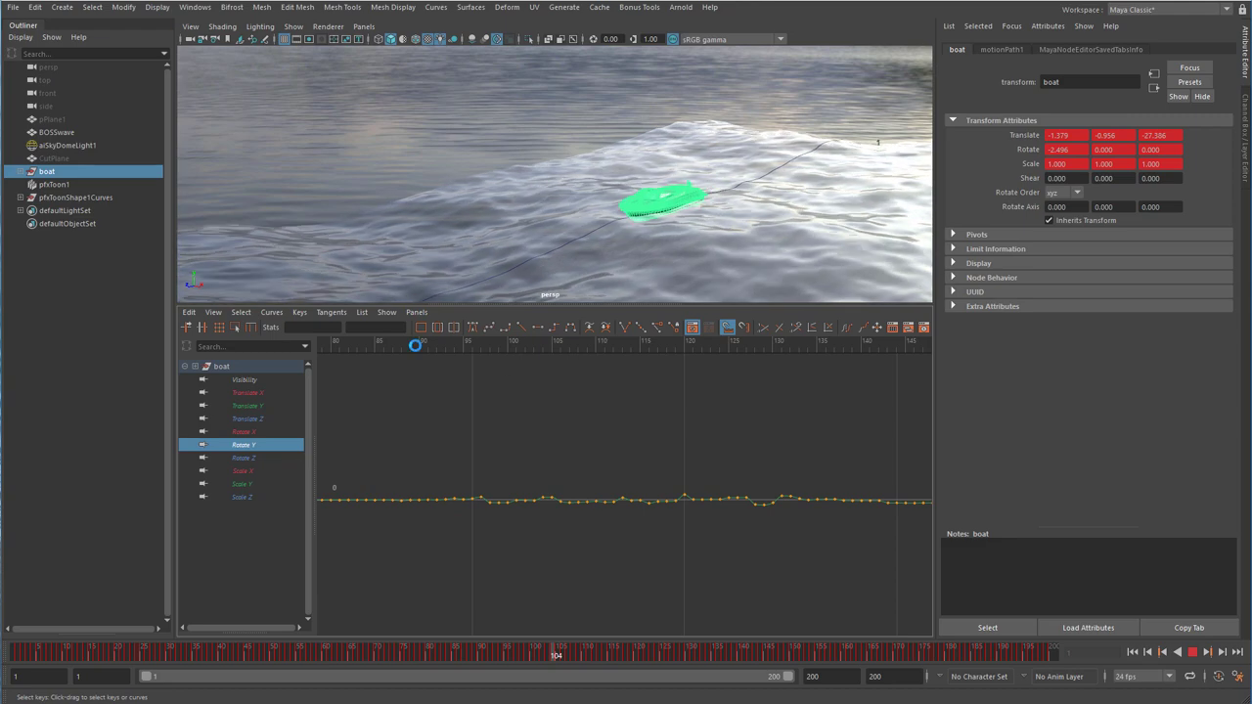
Isolate the boat's Rotate X curve, stop playback, and reduce the curve's keys with Simplify Curve
{"action": "left_click", "coordinate": [246, 431]}
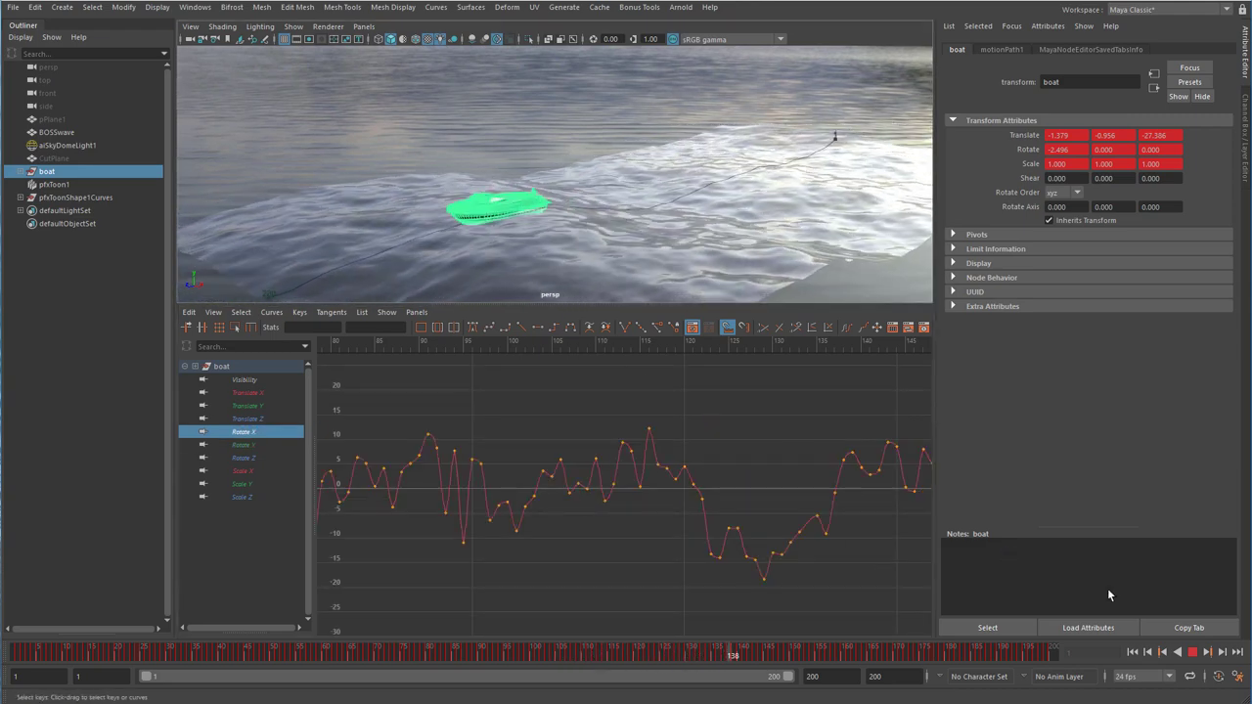
{"action": "left_click", "coordinate": [1196, 652]}
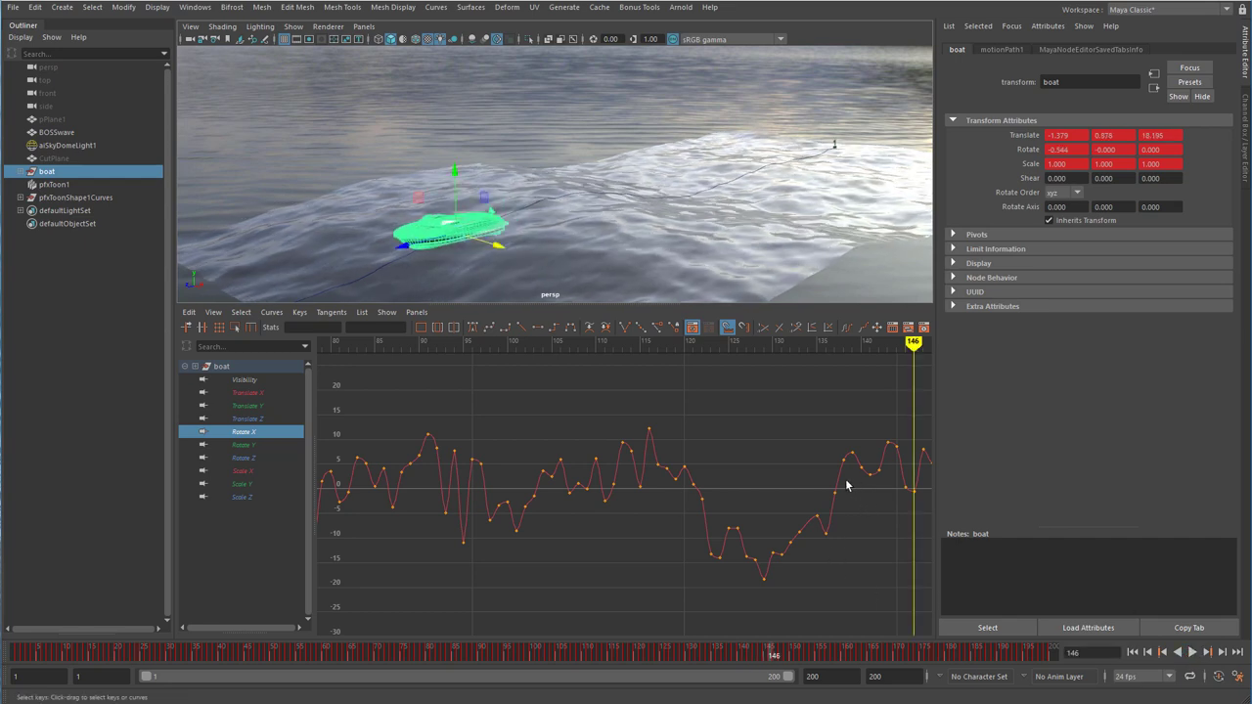
{"action": "left_click", "coordinate": [847, 486]}
{"action": "left_click", "coordinate": [269, 313]}
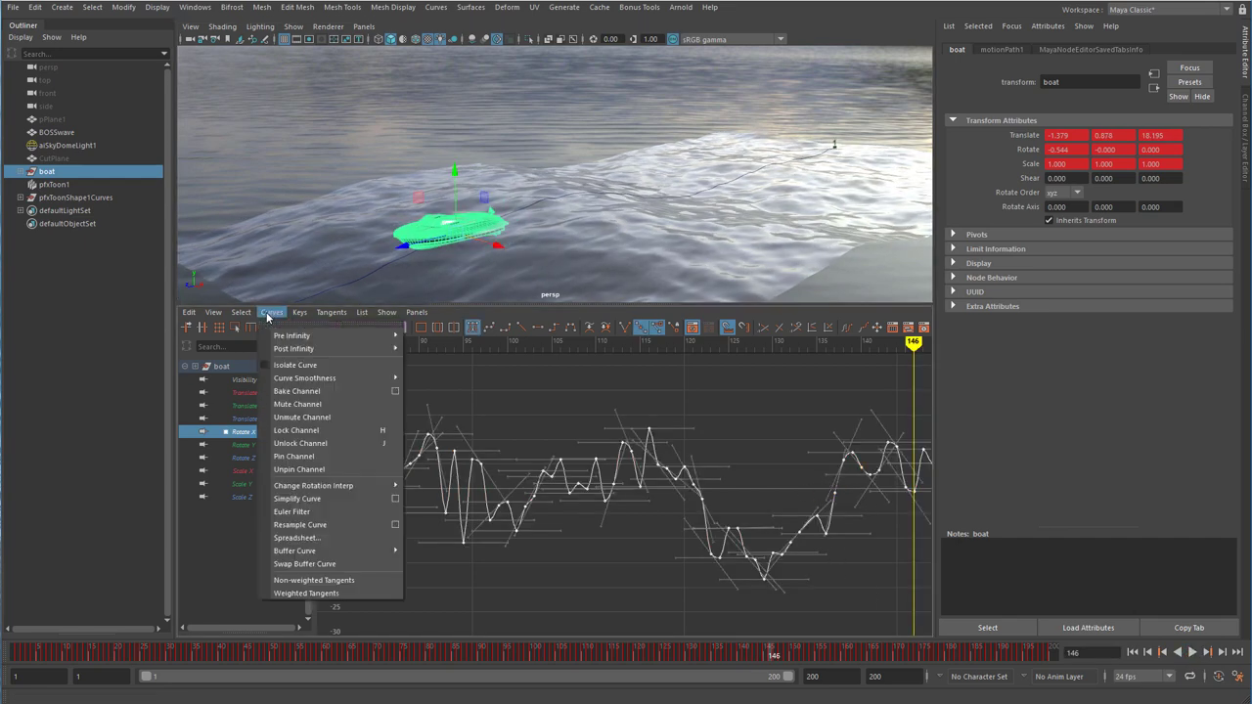
{"action": "left_click", "coordinate": [337, 503]}
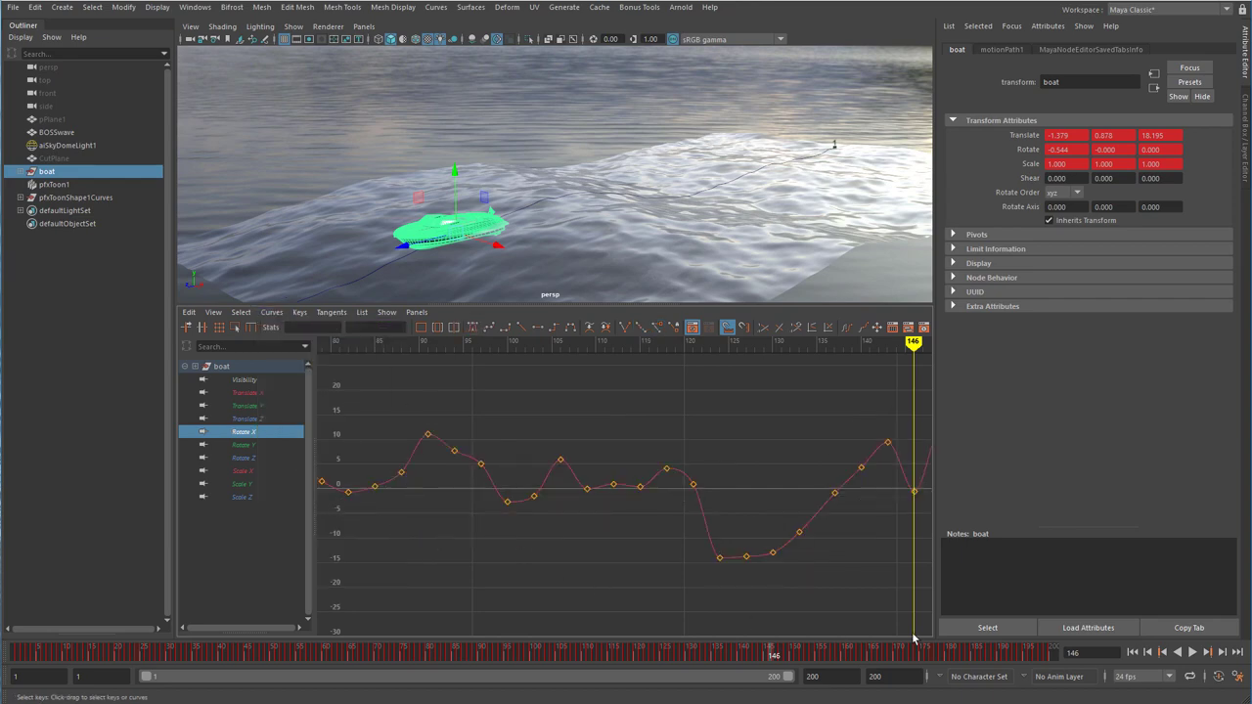
Enlarge the perspective view and play the animation from frame 1 to review the boat's smoothed motion over the wave
{"action": "left_click", "coordinate": [1186, 654]}
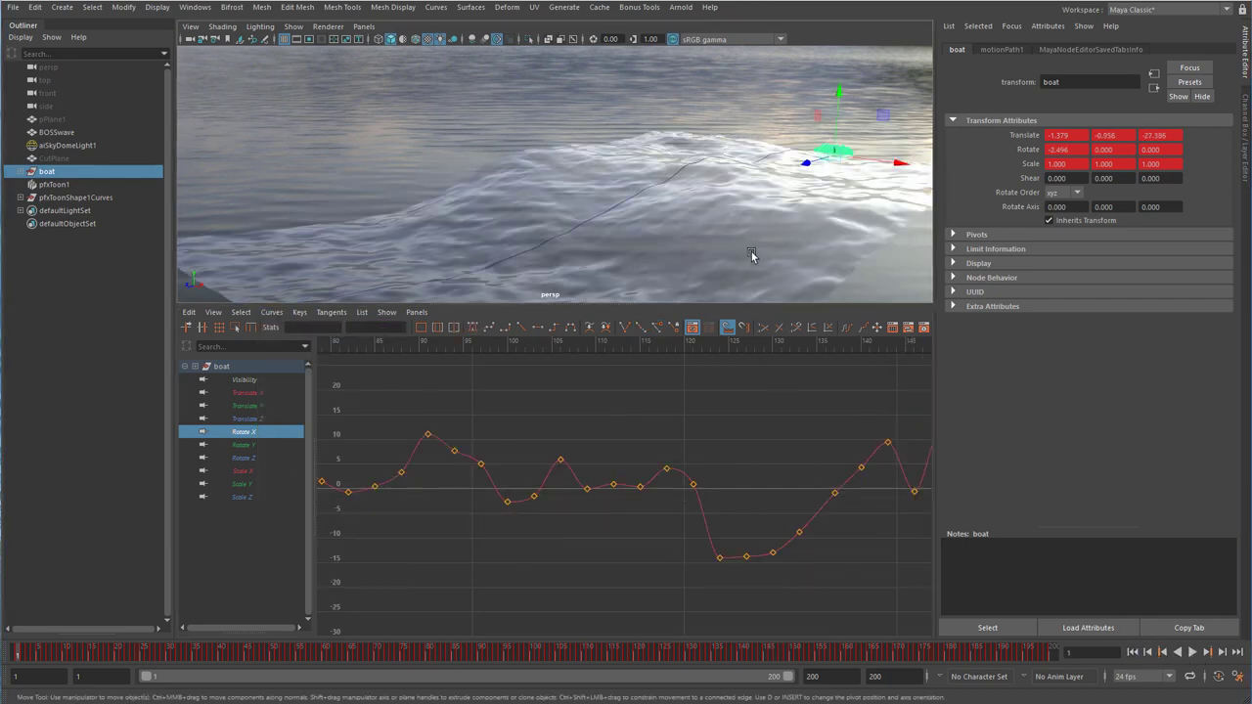
{"action": "key", "text": "space"}
{"action": "middle_click_drag", "start_coordinate": [827, 339], "coordinate": [786, 346], "text": "alt"}
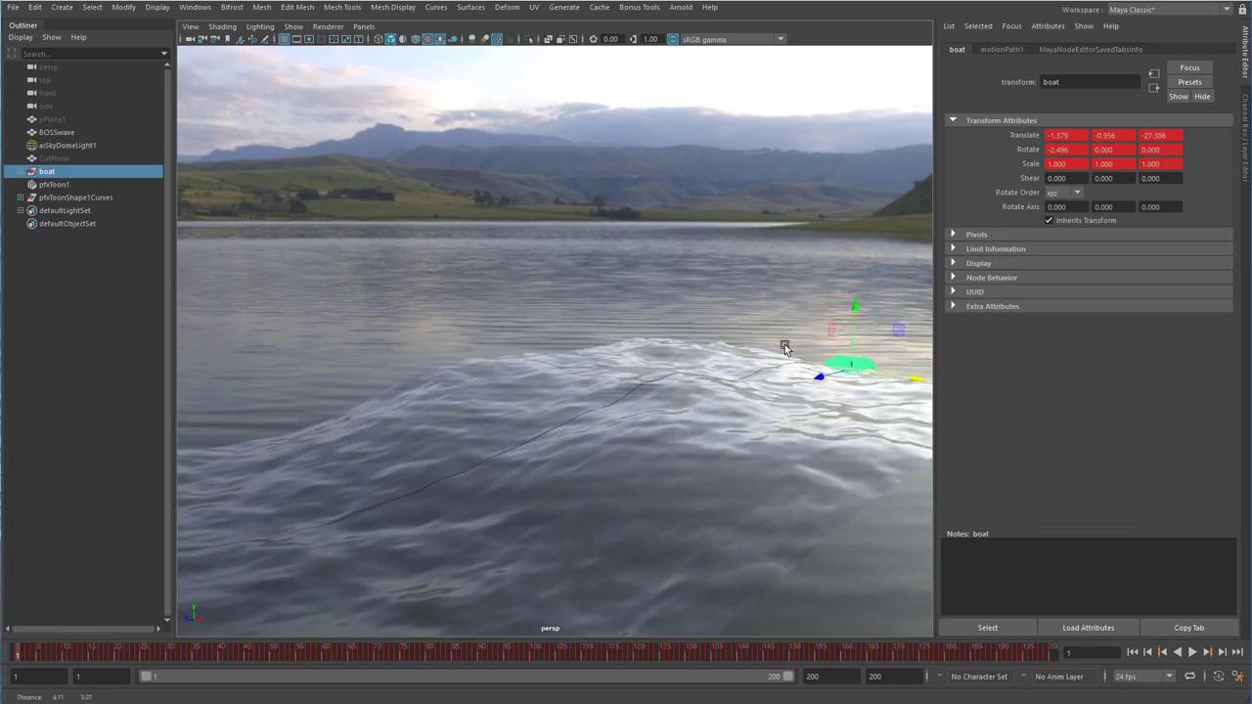
{"action": "left_click_drag", "start_coordinate": [786, 347], "coordinate": [784, 343], "text": "alt"}
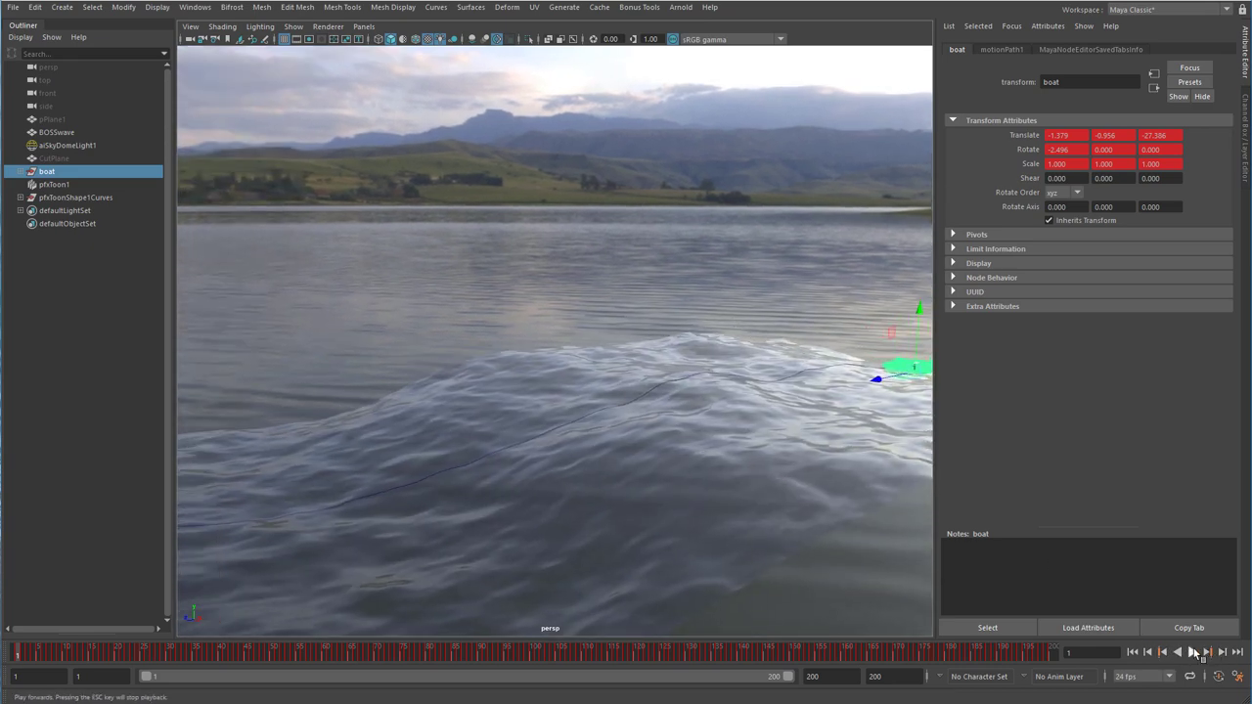
{"action": "left_click", "coordinate": [1194, 653]}
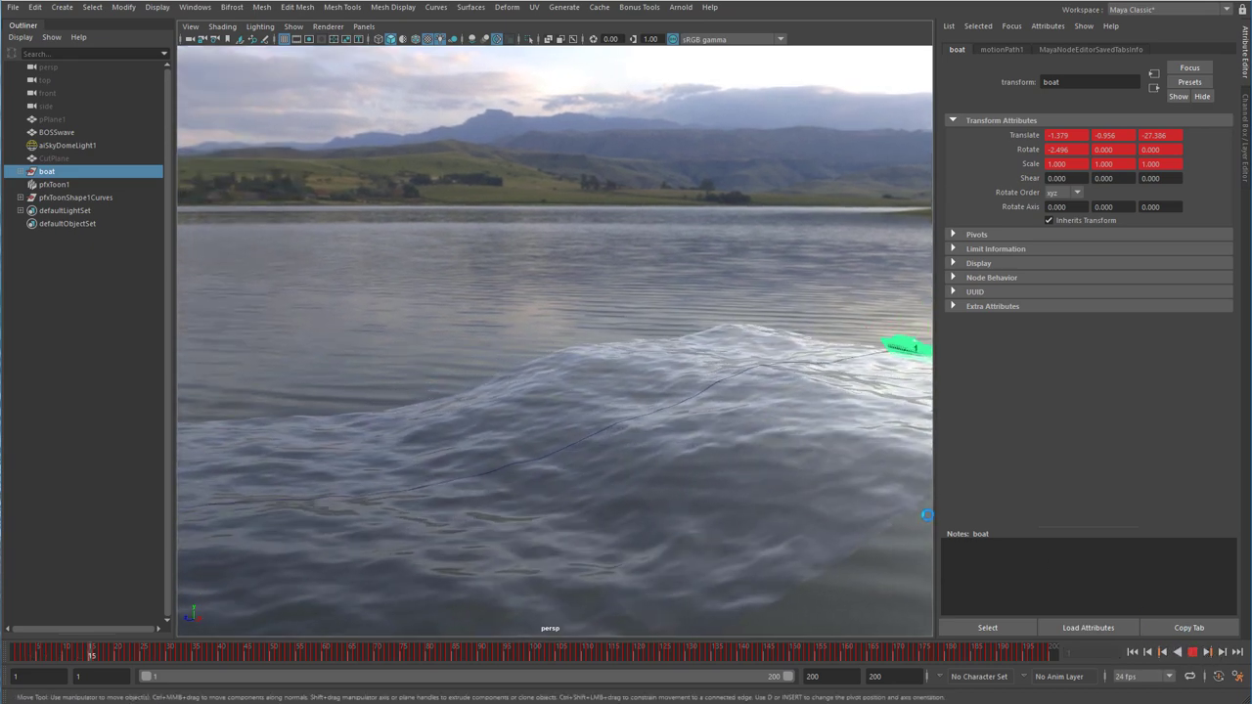